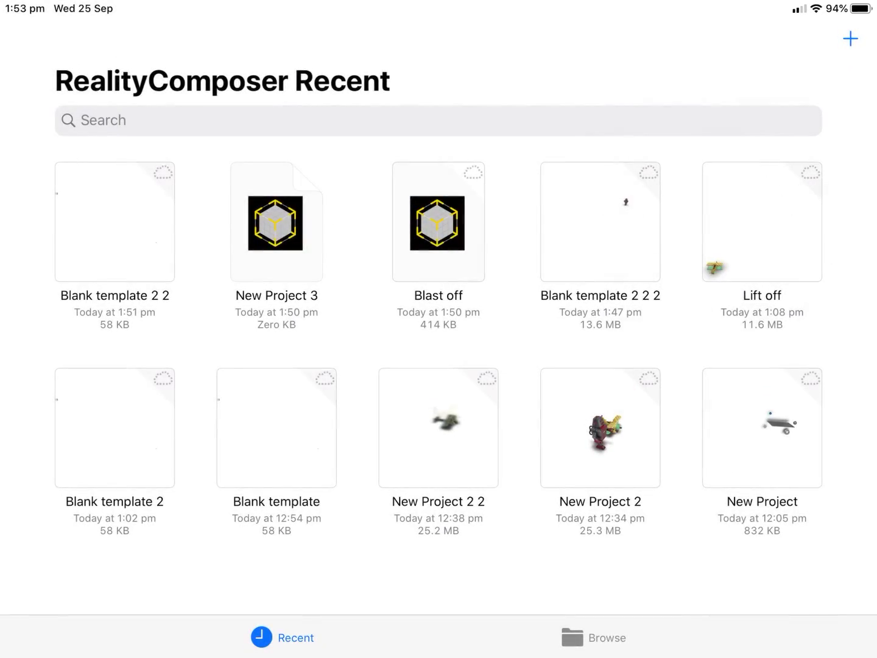
Watch the recorded AR rocket video from the home screen, then close it
drag(438, 650, 438, 411)
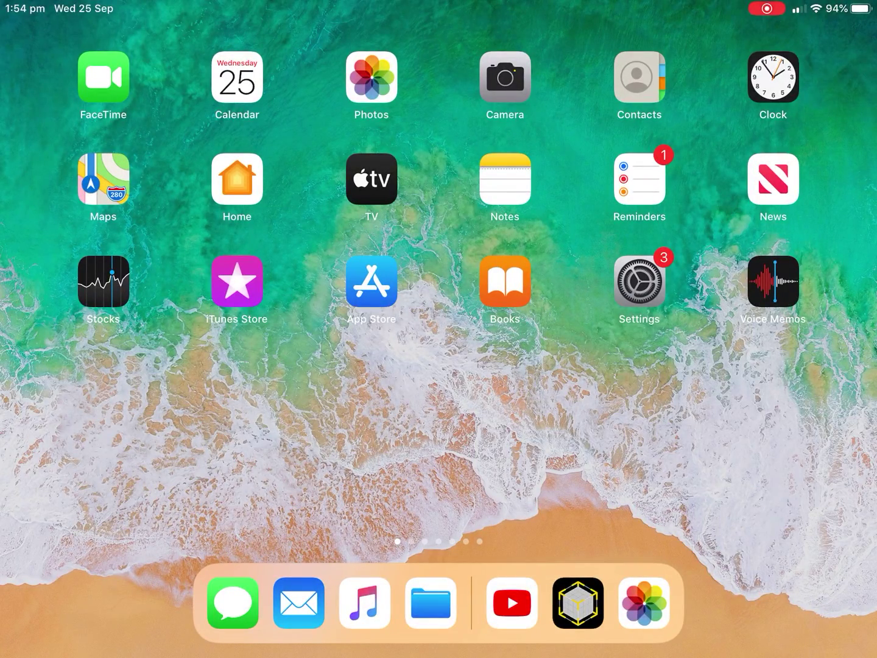
click(643, 602)
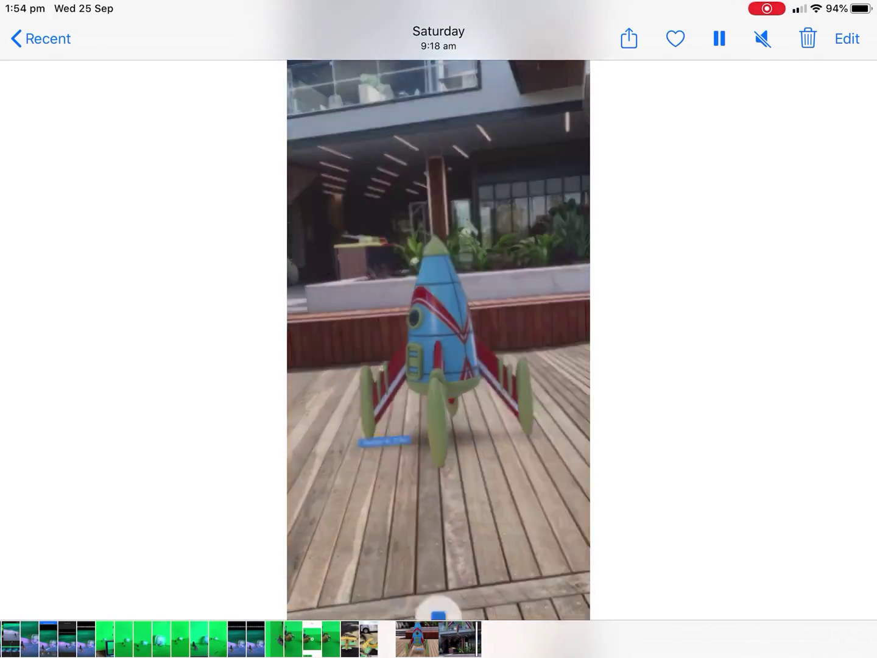
key(super+h)
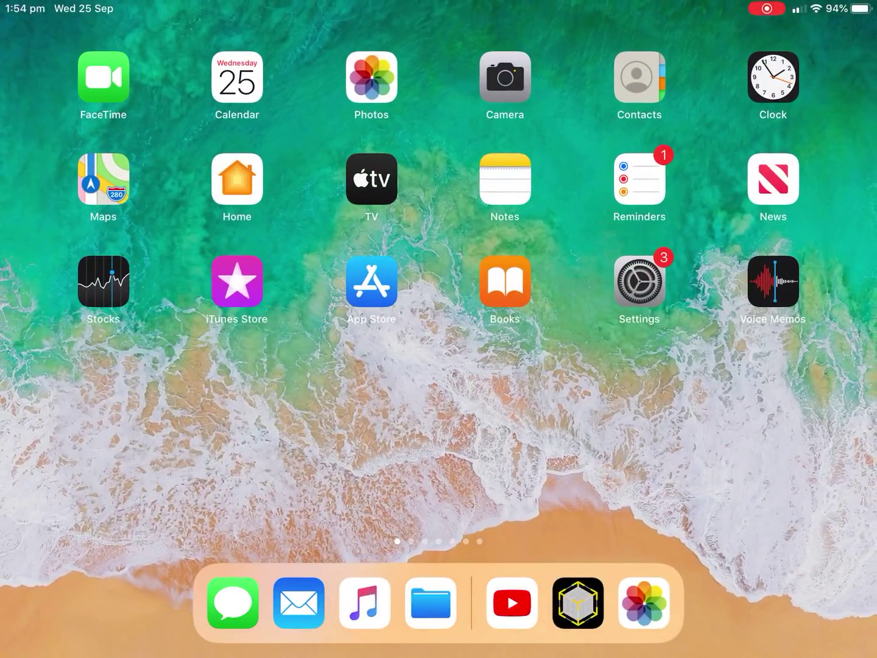
Relaunch Reality Composer; anchor the scene horizontally with rubber ground and 10.7 m/s² gravity
click(578, 603)
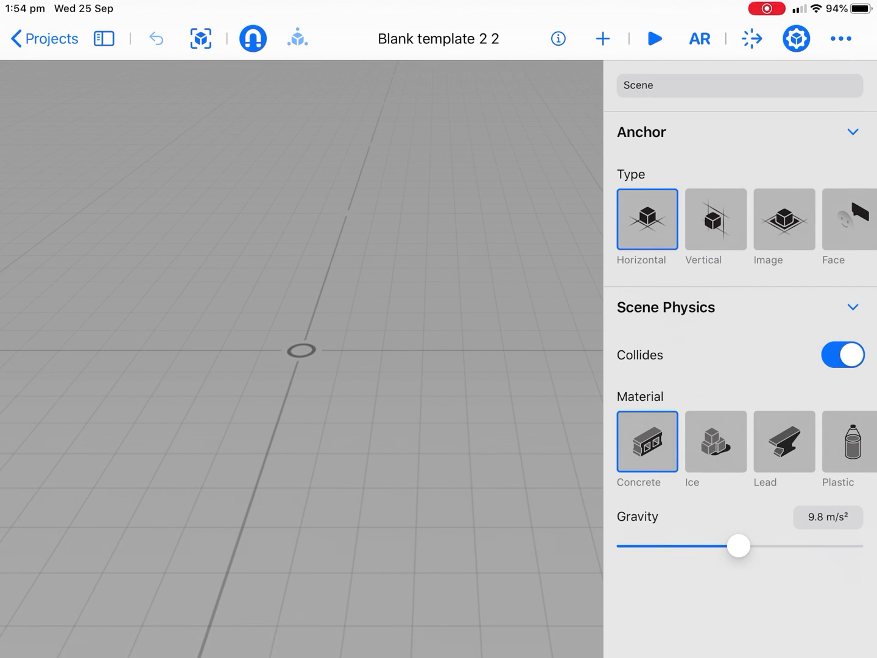
scroll(740, 226, right, 3)
scroll(740, 227, left, 3)
click(715, 220)
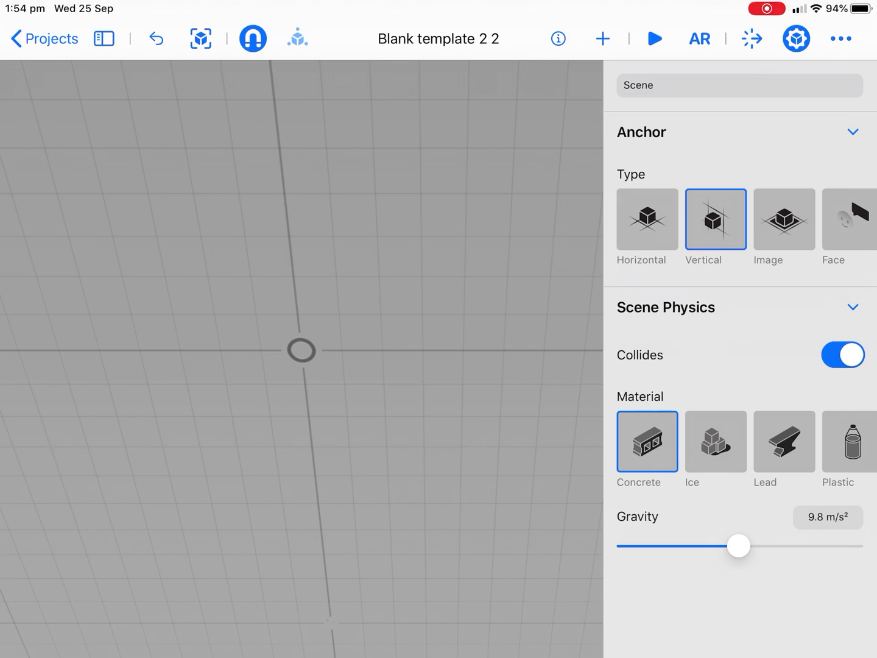
click(646, 219)
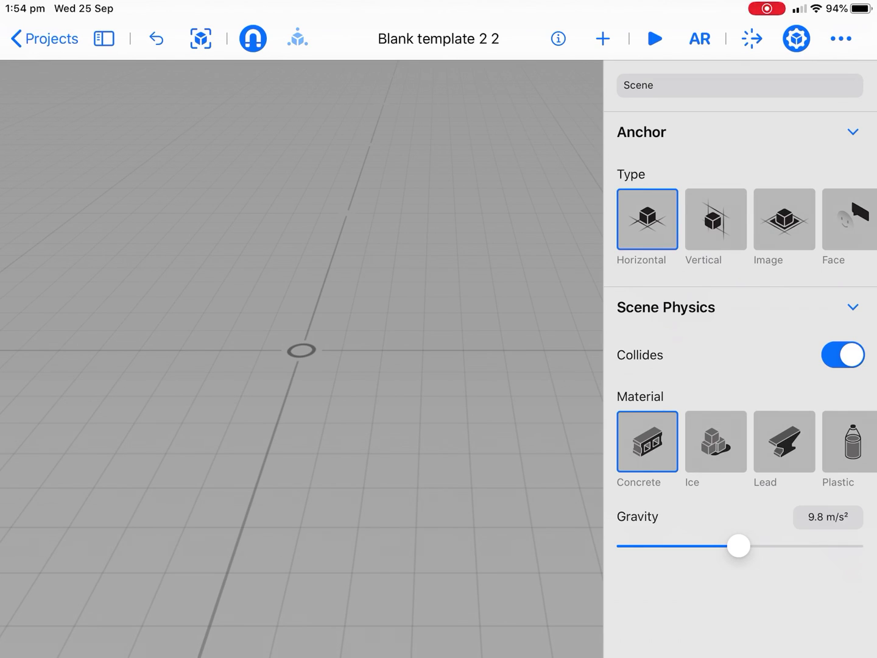
scroll(739, 442, right, 5)
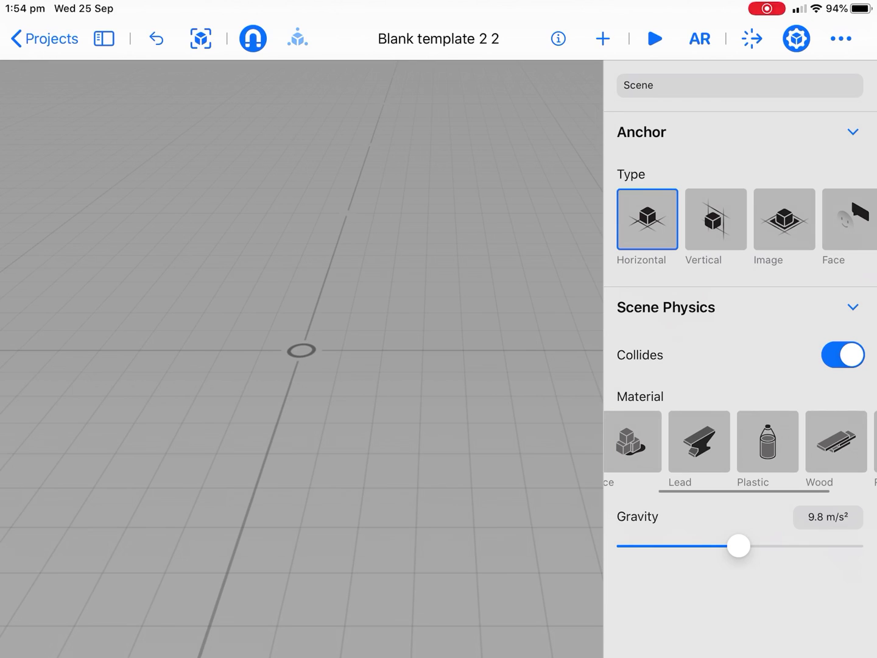
scroll(741, 442, left, 1)
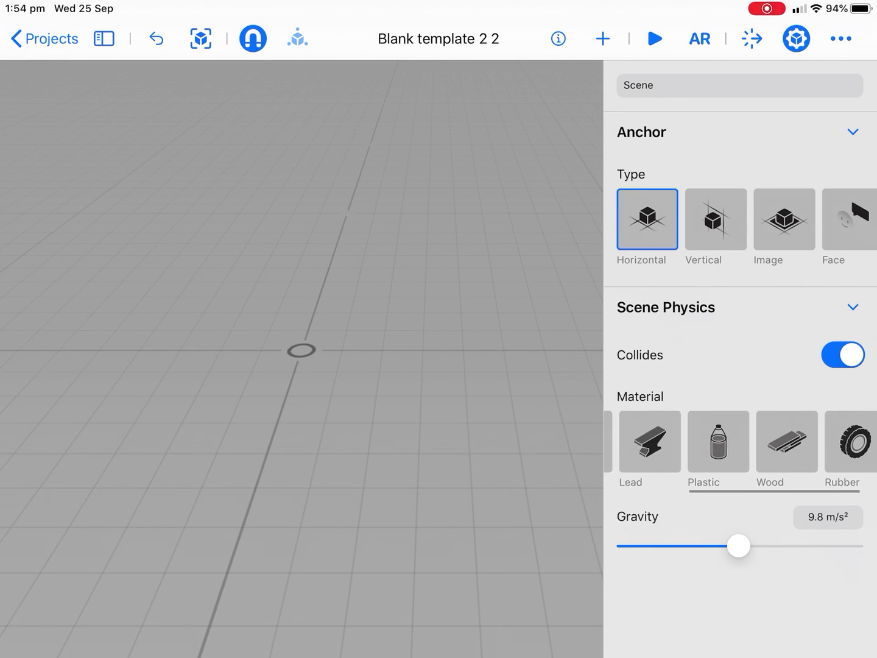
scroll(739, 442, right, 1)
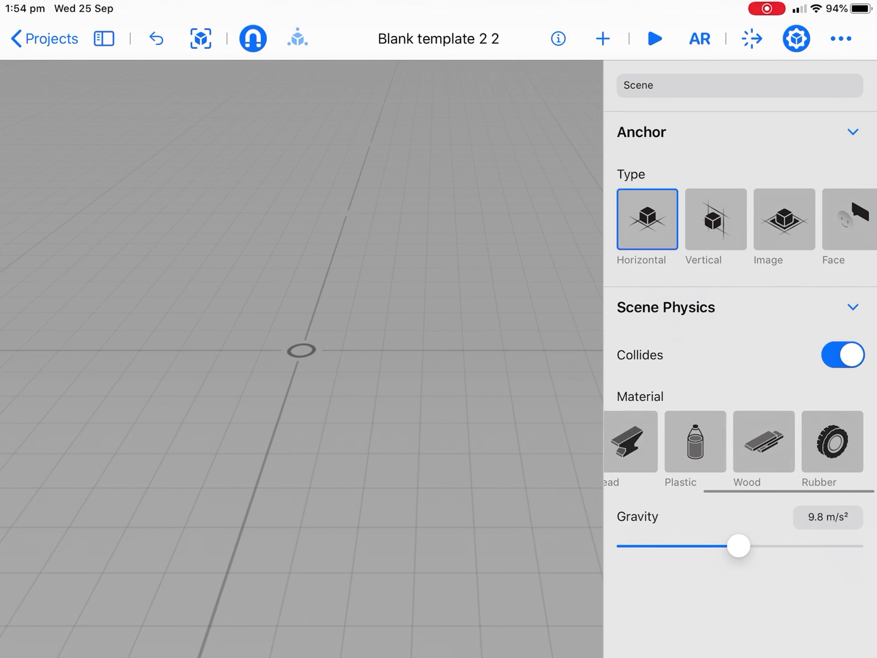
click(832, 441)
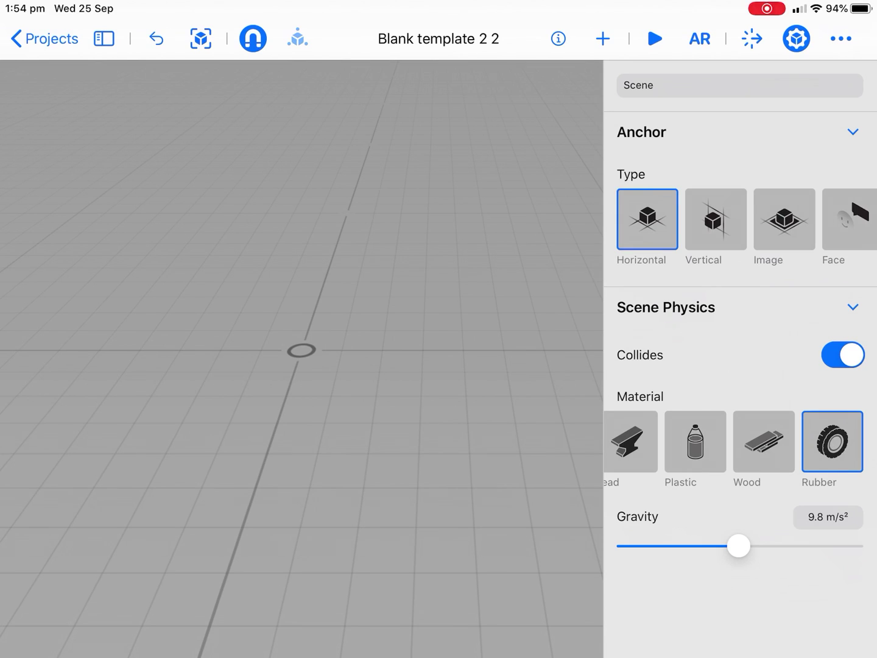
mouse_move(738, 545)
mouse_down()
mouse_move(758, 546)
mouse_move(698, 546)
mouse_move(745, 545)
mouse_up()
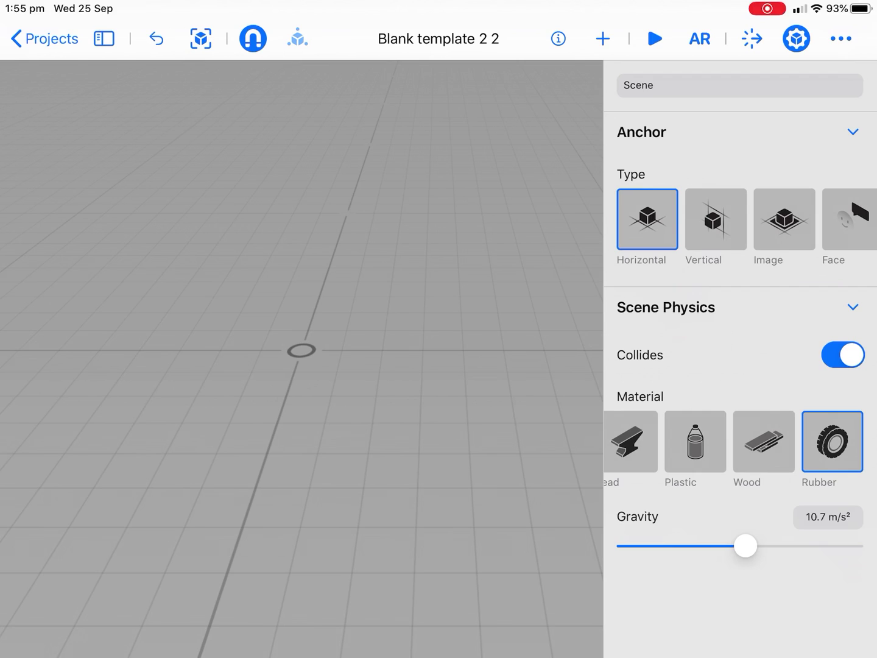
Insert the Toys rocket model from the Content Library's Activities category
click(602, 38)
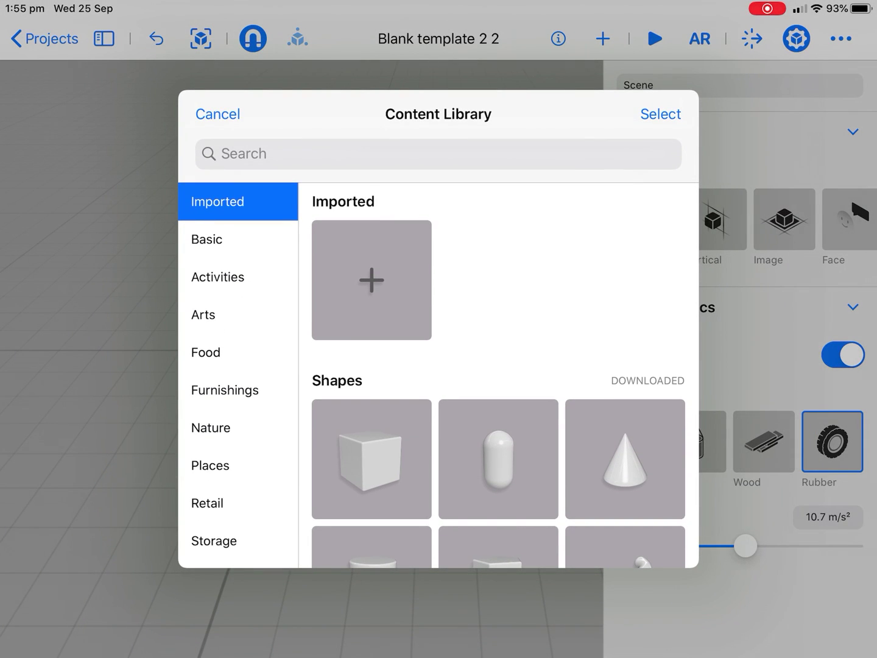
click(217, 276)
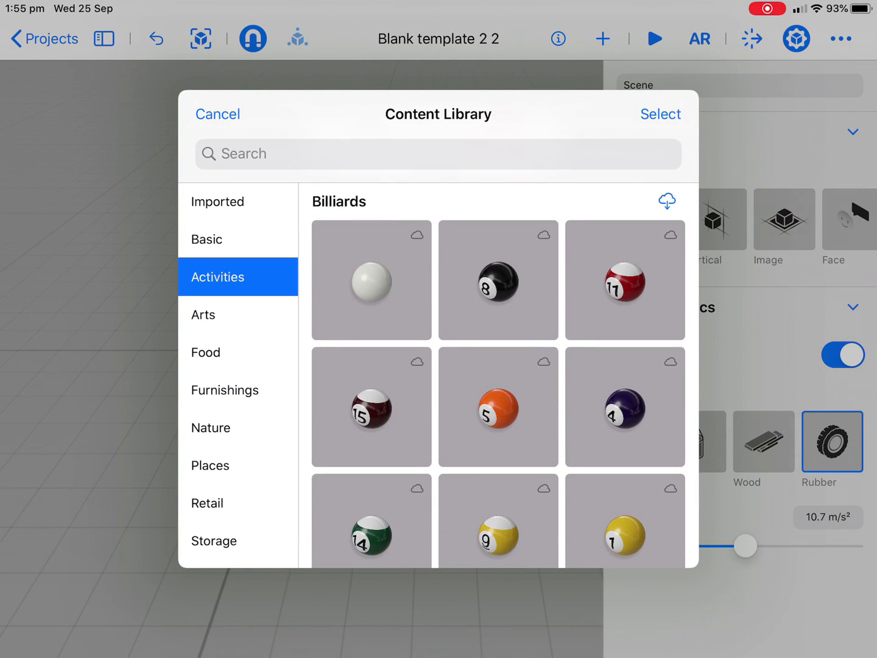
scroll(498, 376, down, 5)
scroll(498, 375, down, 3)
scroll(498, 375, down, 2)
scroll(498, 375, down, 3)
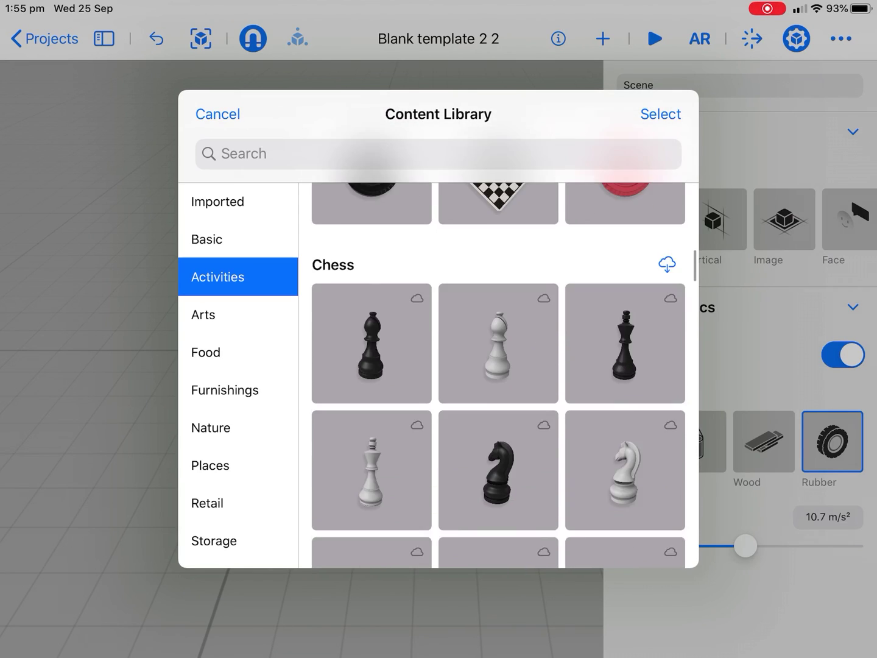
scroll(498, 375, down, 3)
scroll(498, 376, down, 4)
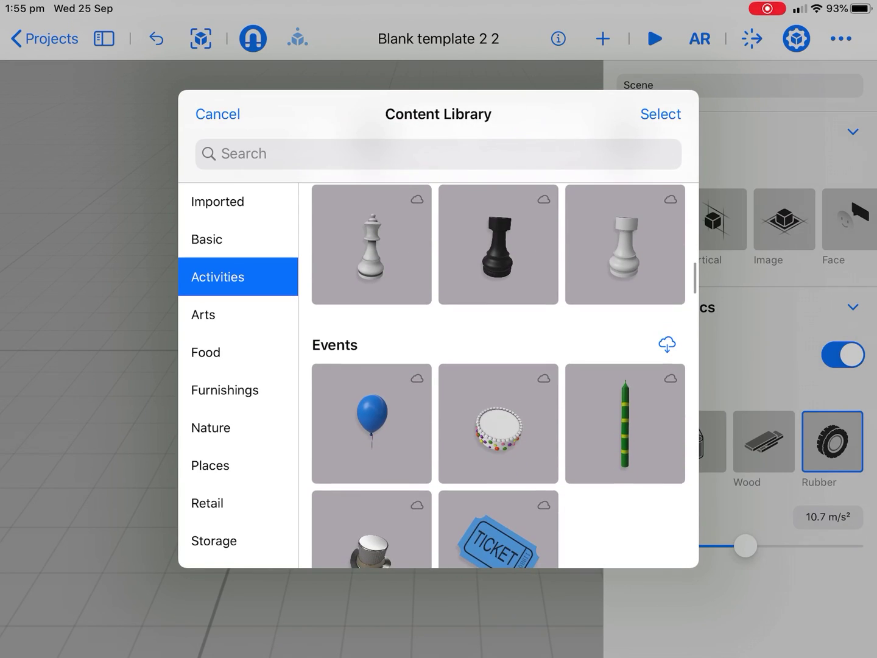
scroll(498, 375, down, 3)
scroll(498, 375, down, 3)
scroll(497, 376, down, 2)
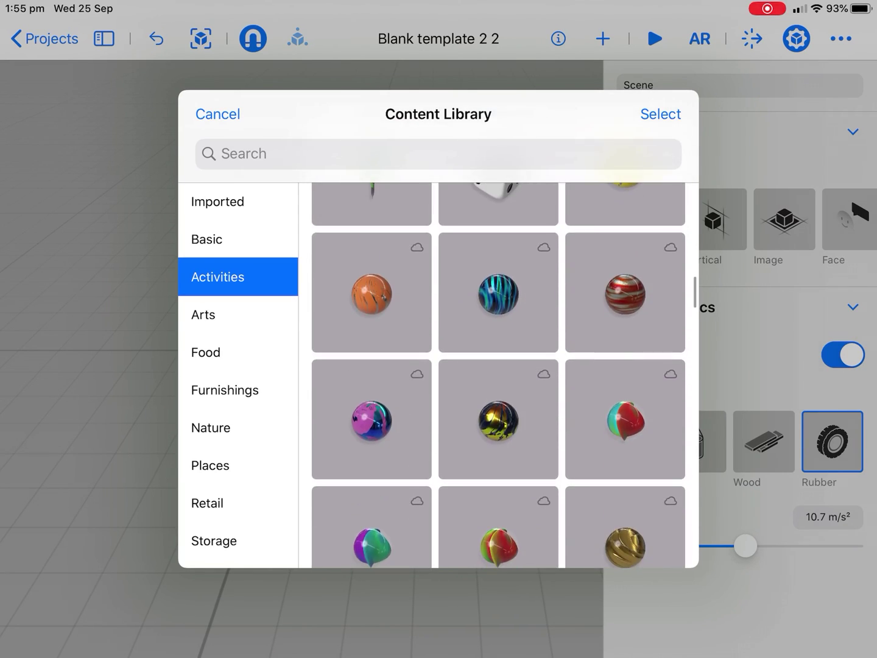
scroll(498, 375, down, 4)
scroll(498, 375, down, 1)
scroll(498, 375, down, 4)
scroll(498, 375, down, 2)
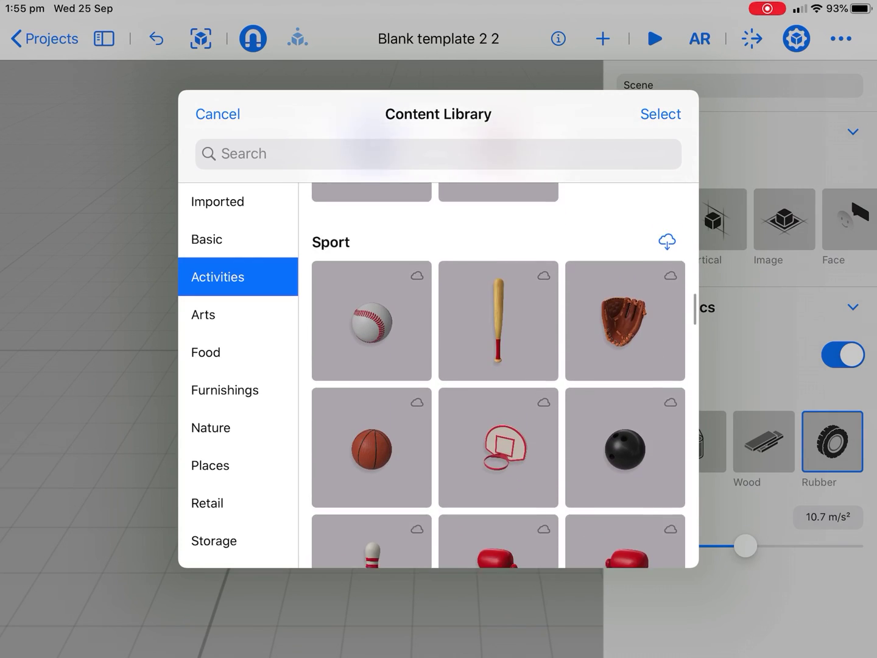
scroll(498, 376, down, 3)
scroll(498, 375, down, 4)
scroll(498, 375, down, 1)
scroll(498, 375, down, 4)
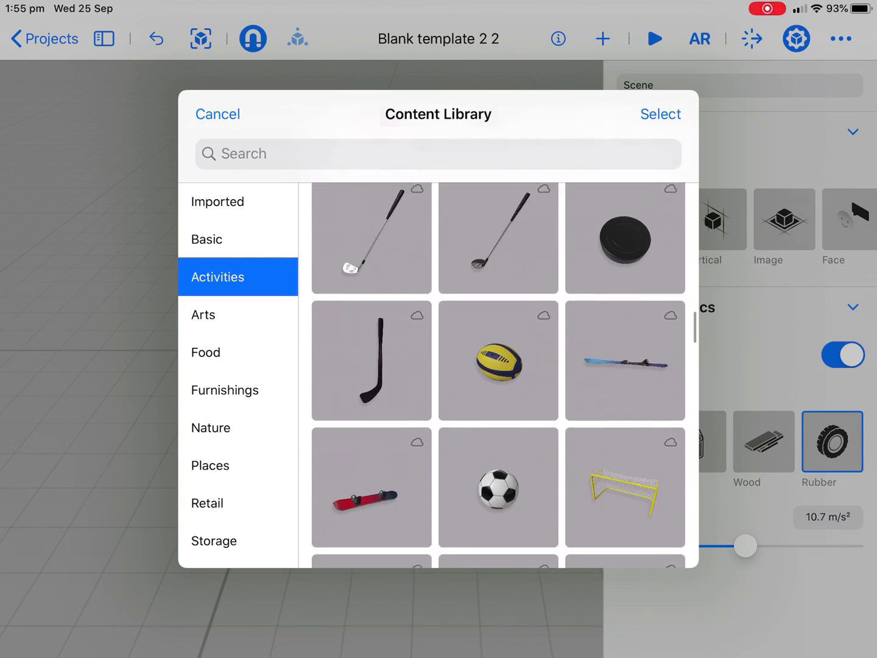
scroll(498, 376, down, 1)
scroll(498, 376, down, 4)
scroll(498, 376, down, 2)
scroll(498, 375, down, 3)
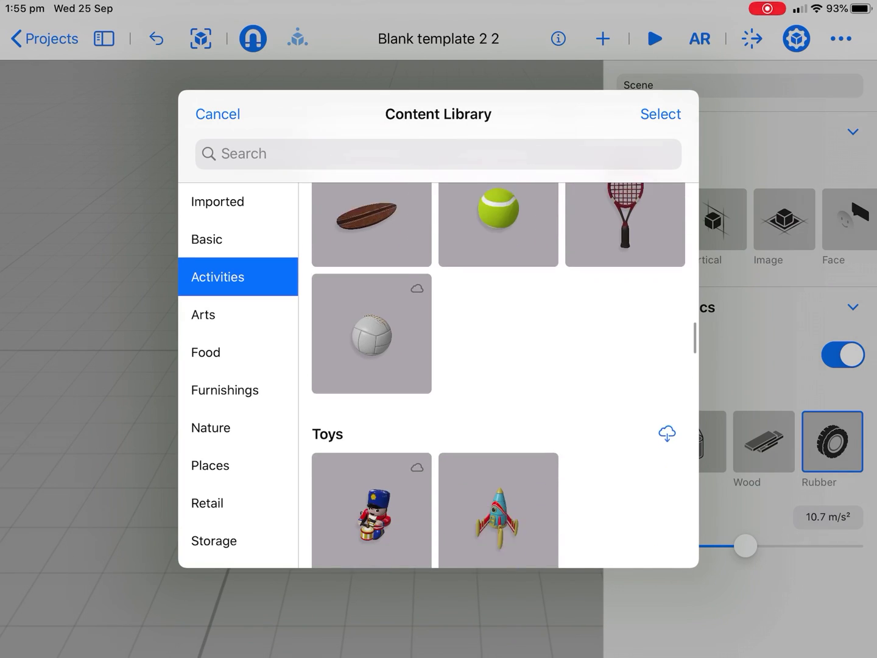
scroll(498, 376, down, 2)
click(498, 447)
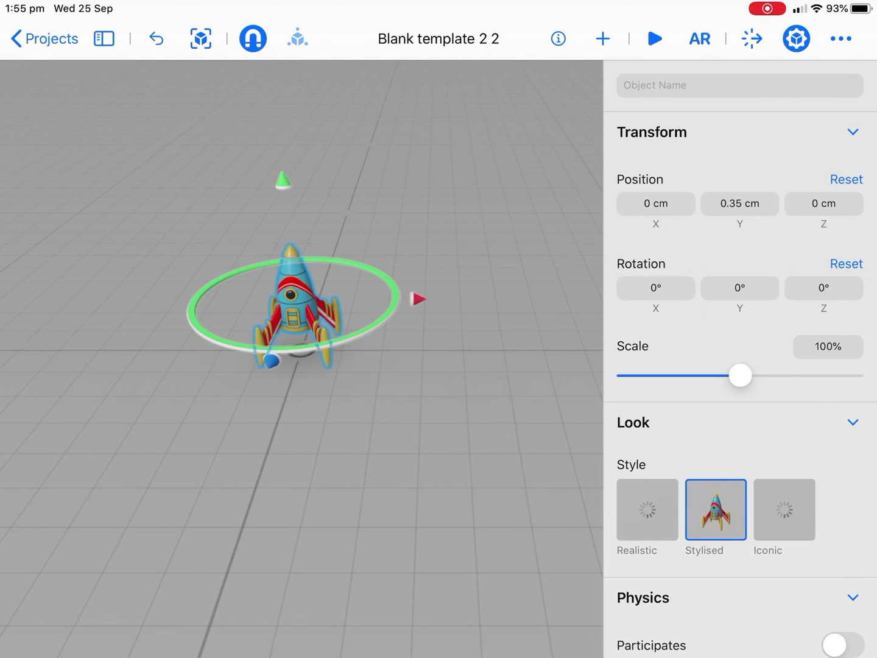
Scale the rocket up to 155% and slide it to a new spot on the ground
click(796, 38)
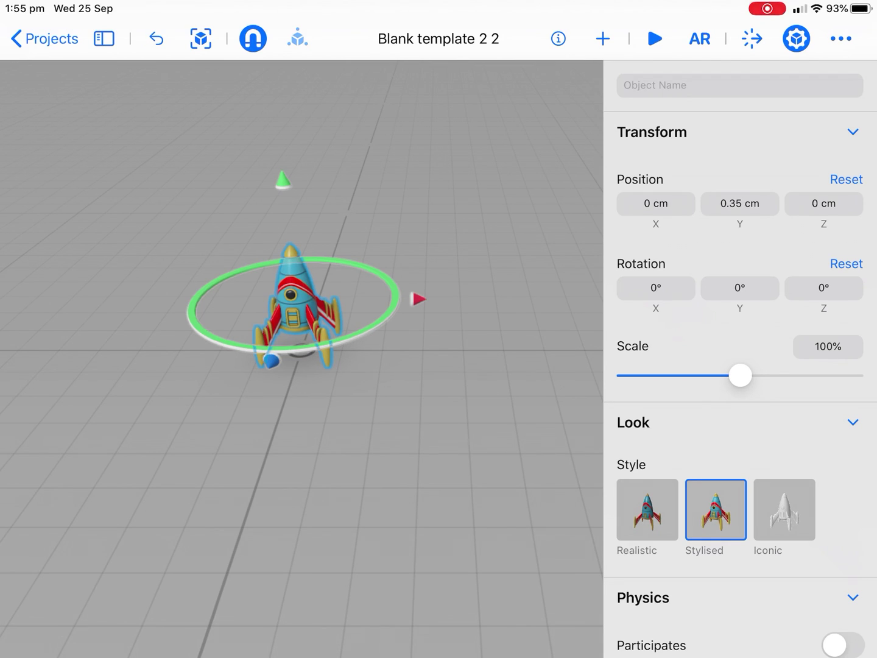
drag(740, 375, 759, 375)
drag(280, 158, 280, 134)
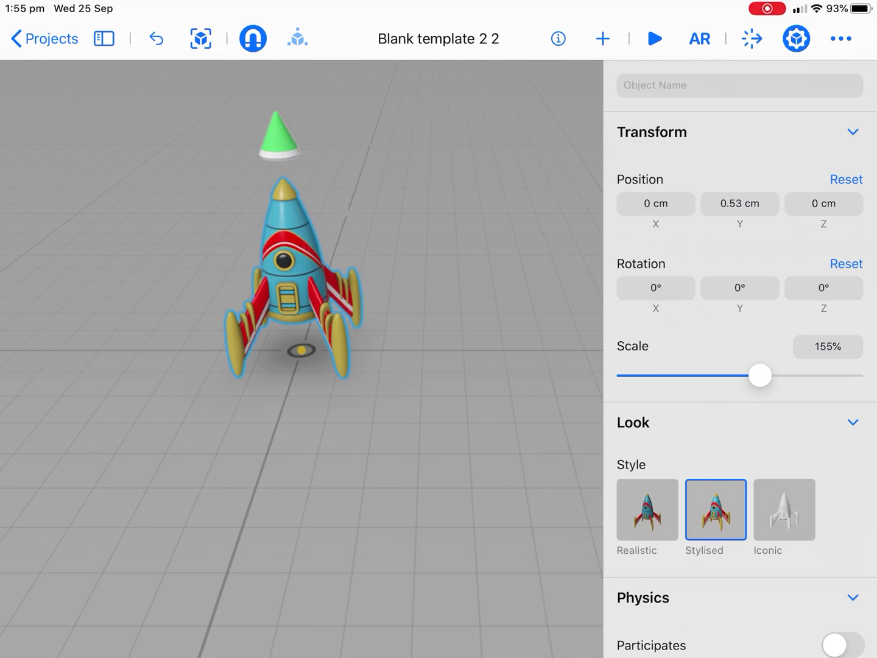
mouse_move(413, 268)
mouse_down()
mouse_move(438, 268)
mouse_move(391, 268)
mouse_up()
mouse_move(271, 329)
mouse_down()
mouse_move(226, 345)
mouse_move(226, 356)
mouse_up()
mouse_move(269, 380)
mouse_down()
mouse_move(294, 368)
mouse_move(299, 350)
mouse_up()
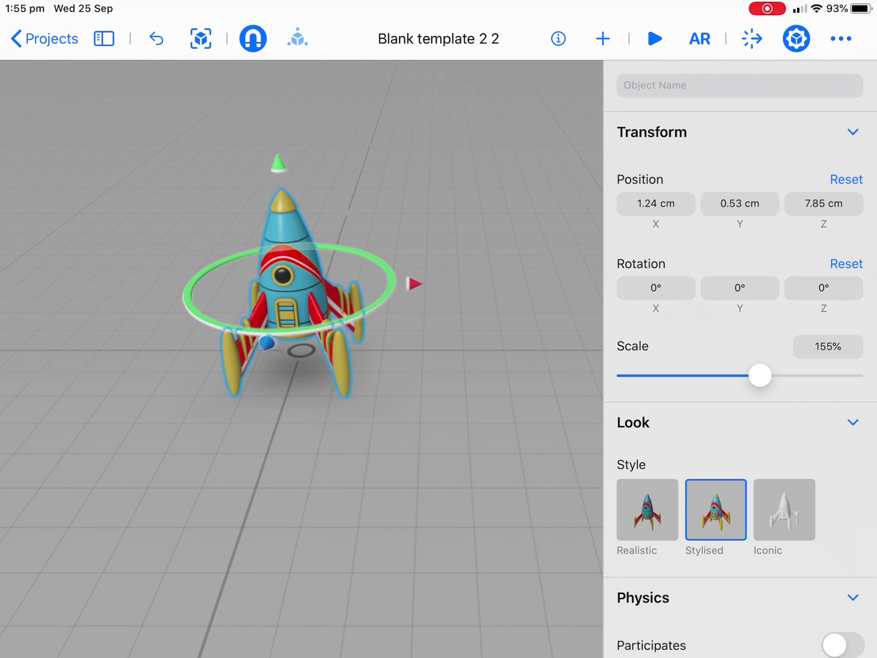
Preview the Iconic and Realistic looks, finally keeping the rocket Stylised
click(784, 509)
click(716, 509)
click(646, 509)
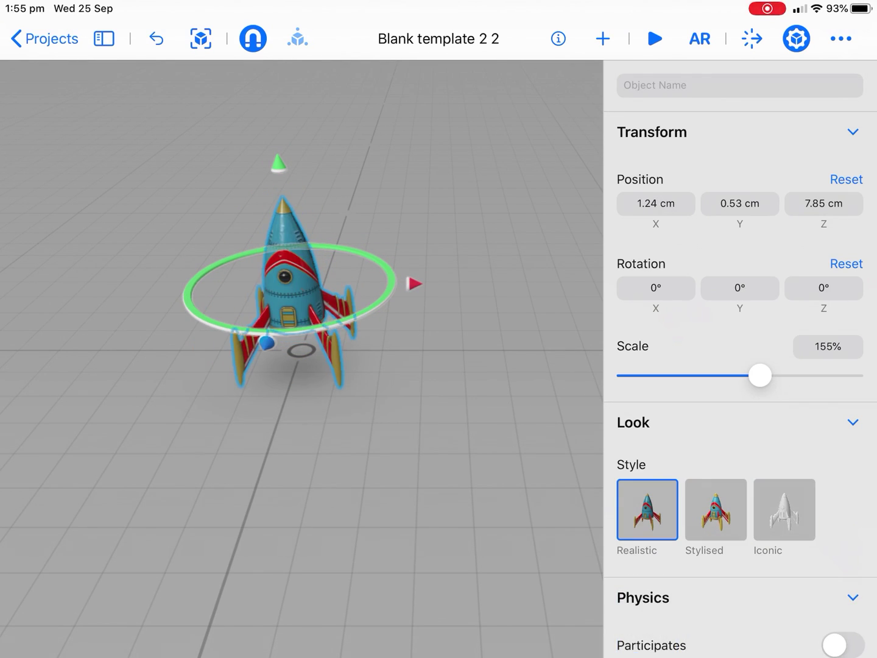
click(715, 509)
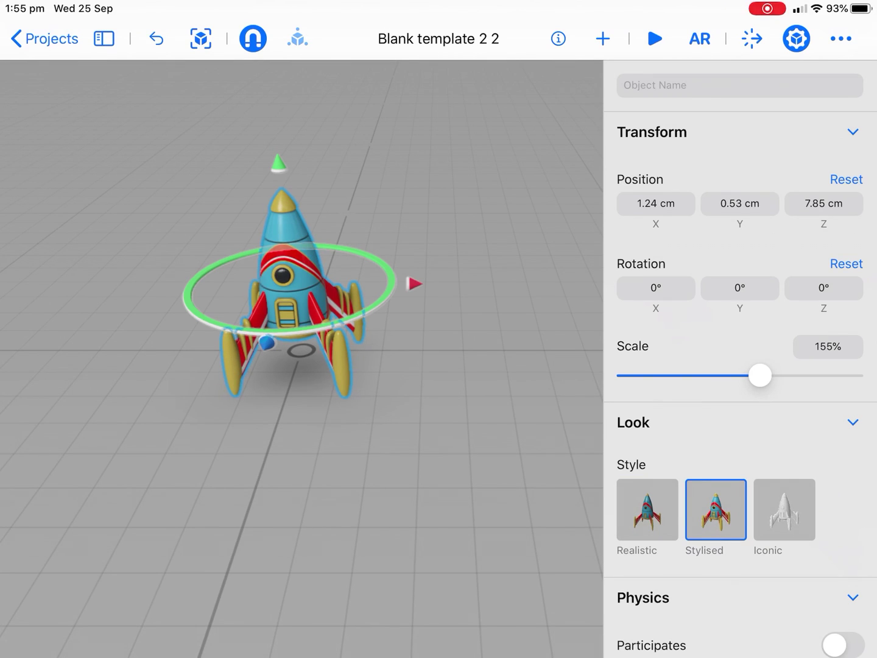
scroll(740, 342, down, 1)
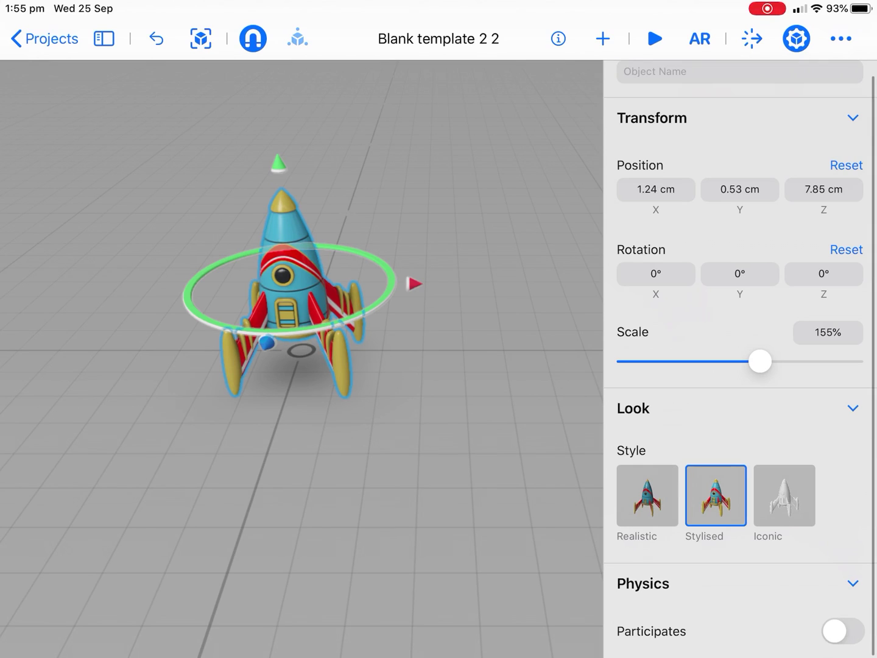
Make the rocket a Dynamic plastic physics body with an Automatic collision shape
click(843, 630)
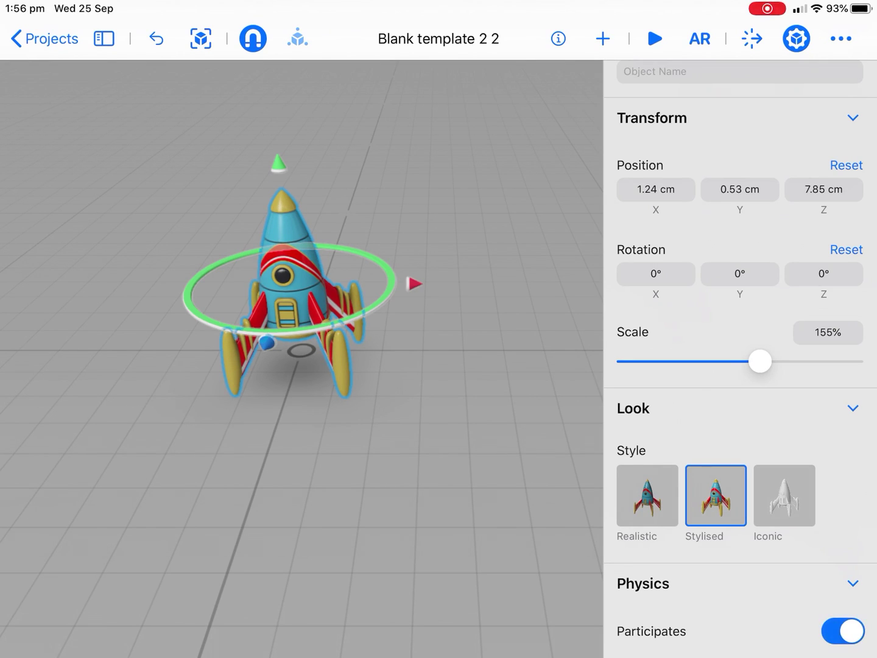
scroll(740, 411, down, 5)
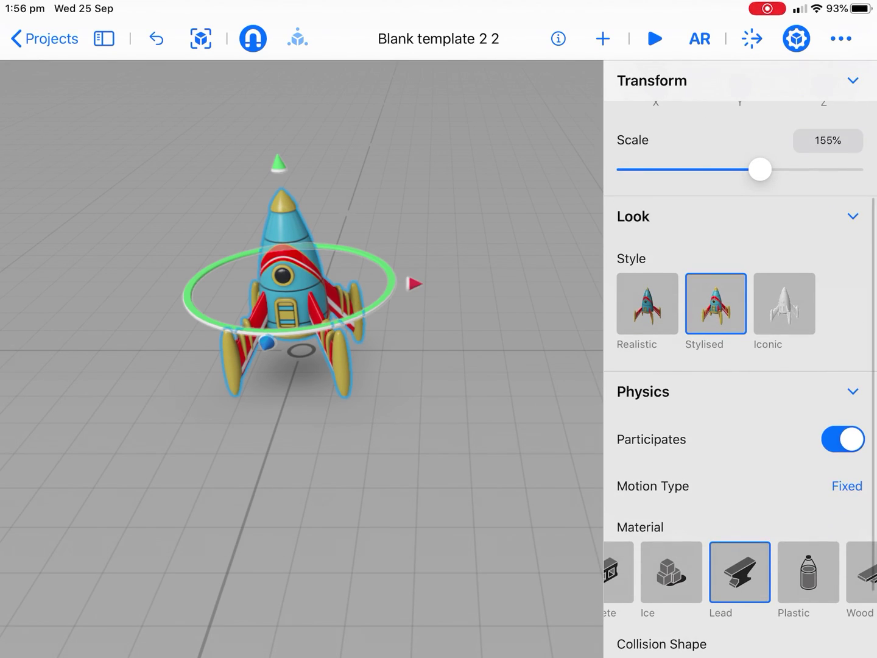
click(846, 485)
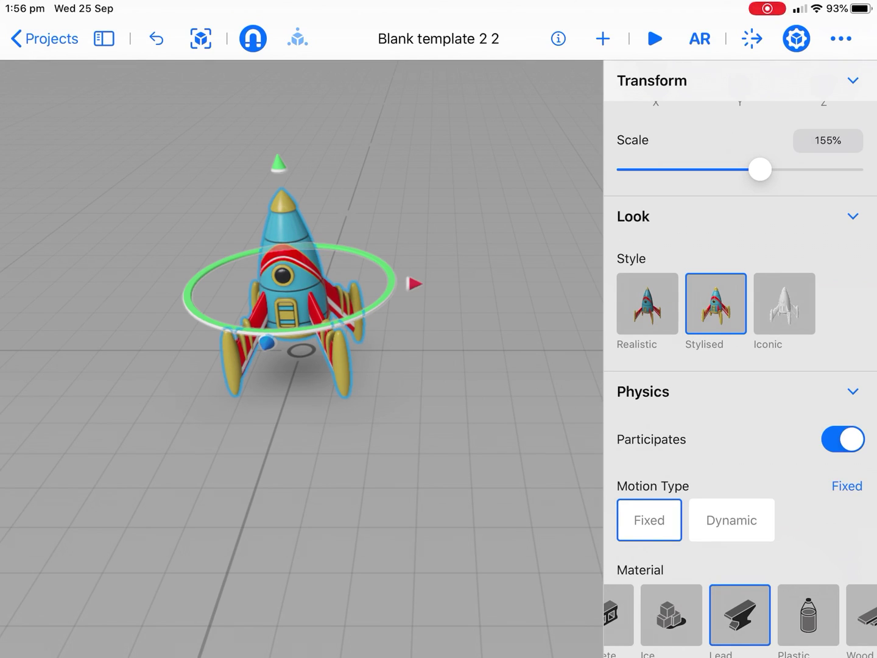
click(730, 520)
scroll(739, 411, down, 3)
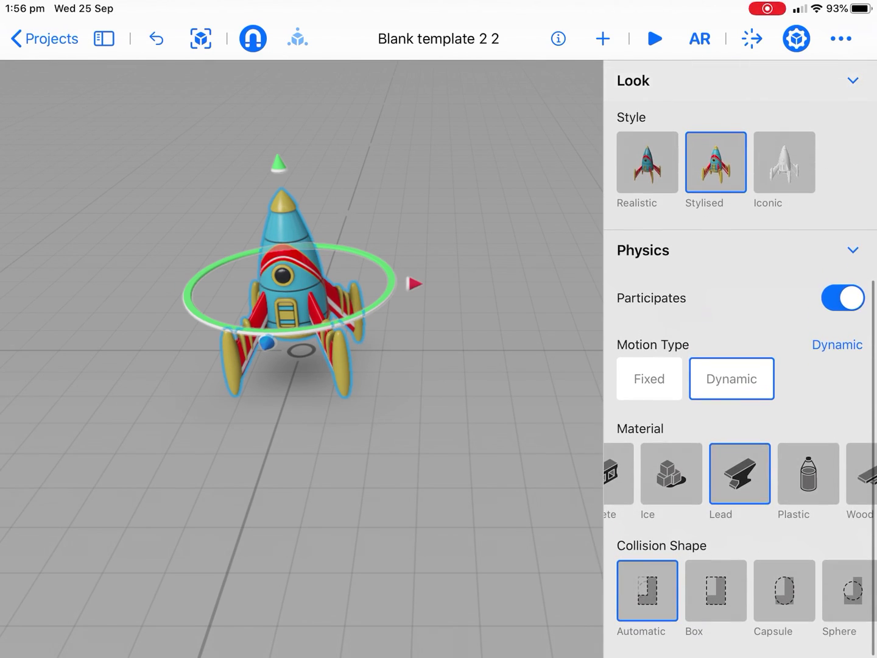
scroll(740, 473, left, 2)
scroll(739, 472, right, 4)
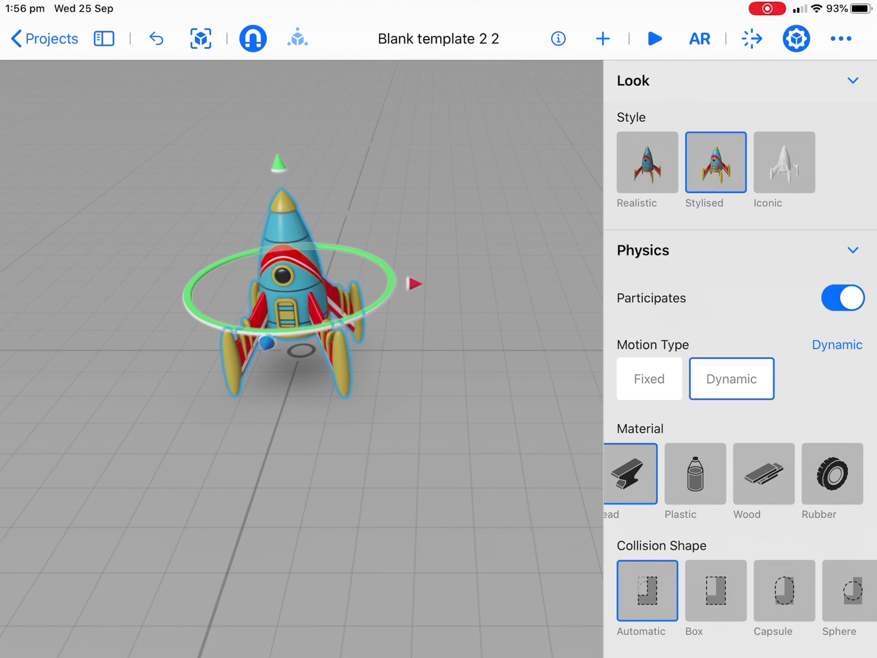
click(694, 472)
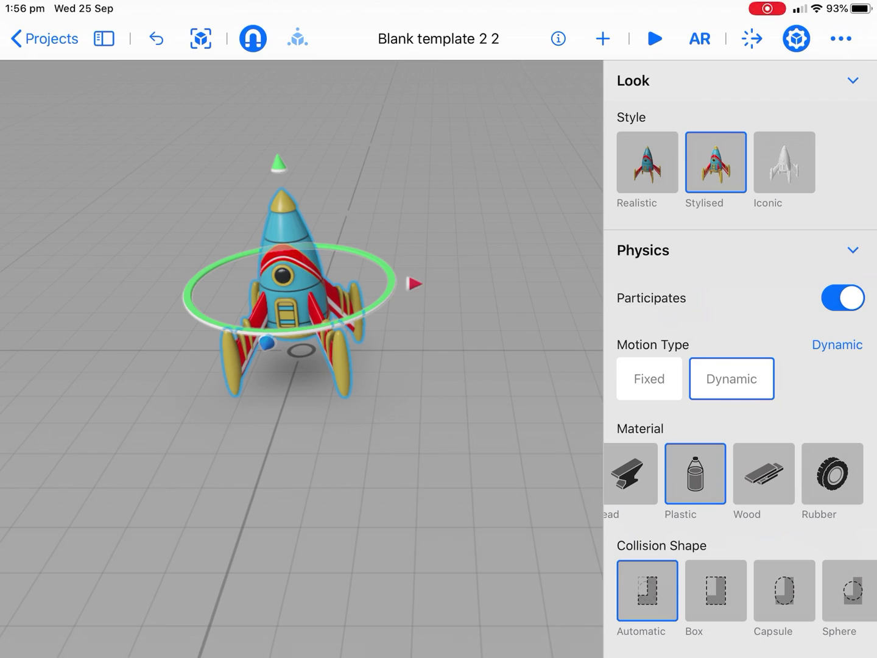
scroll(740, 356, up, 1)
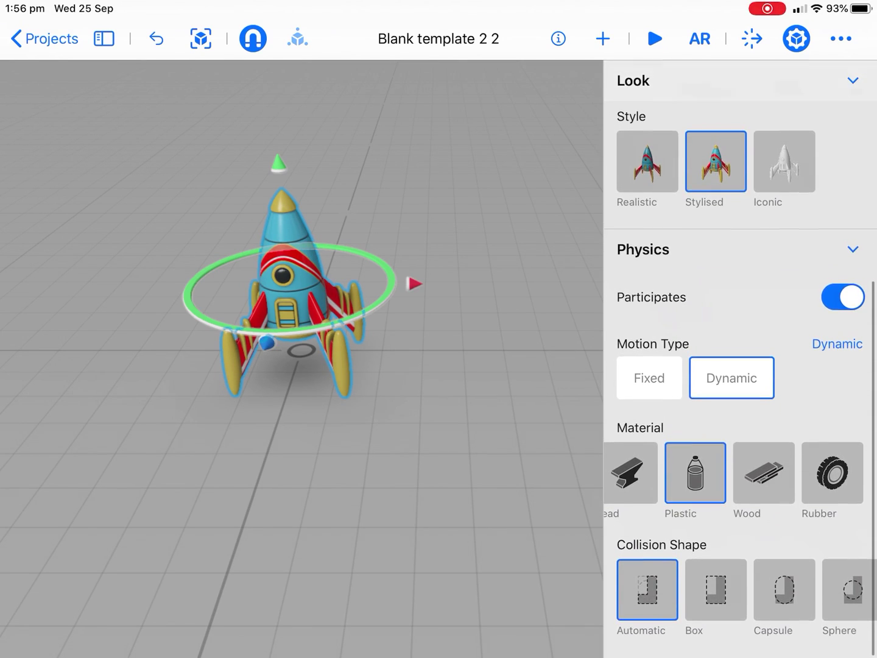
click(849, 592)
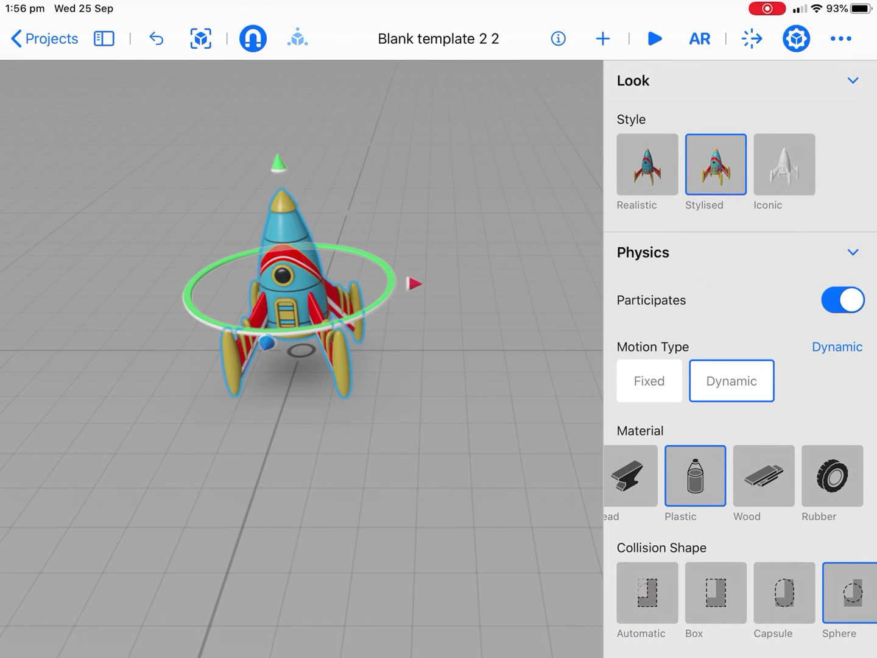
click(646, 591)
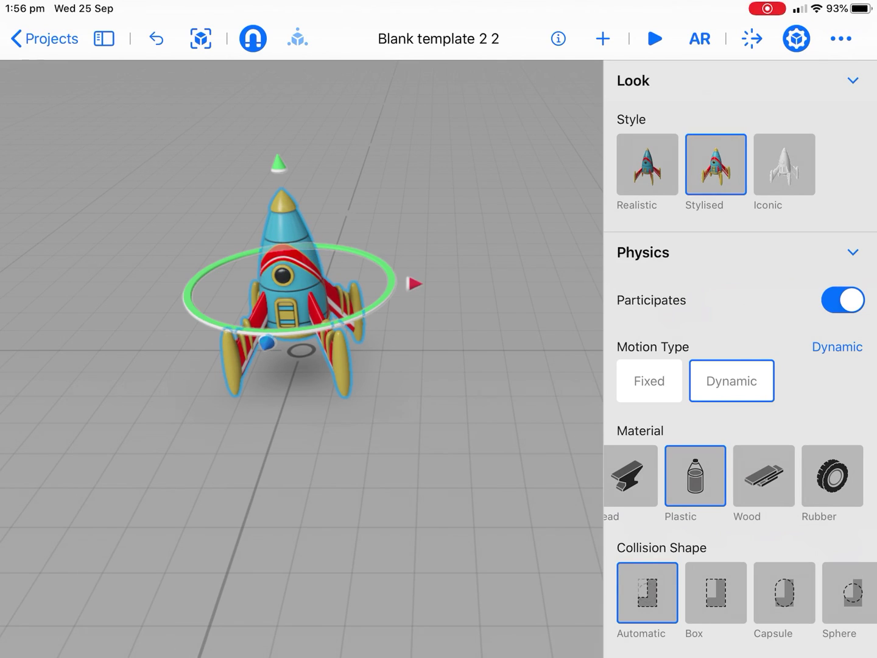
Add a Custom behaviour whose Tap trigger targets the rocket
click(796, 38)
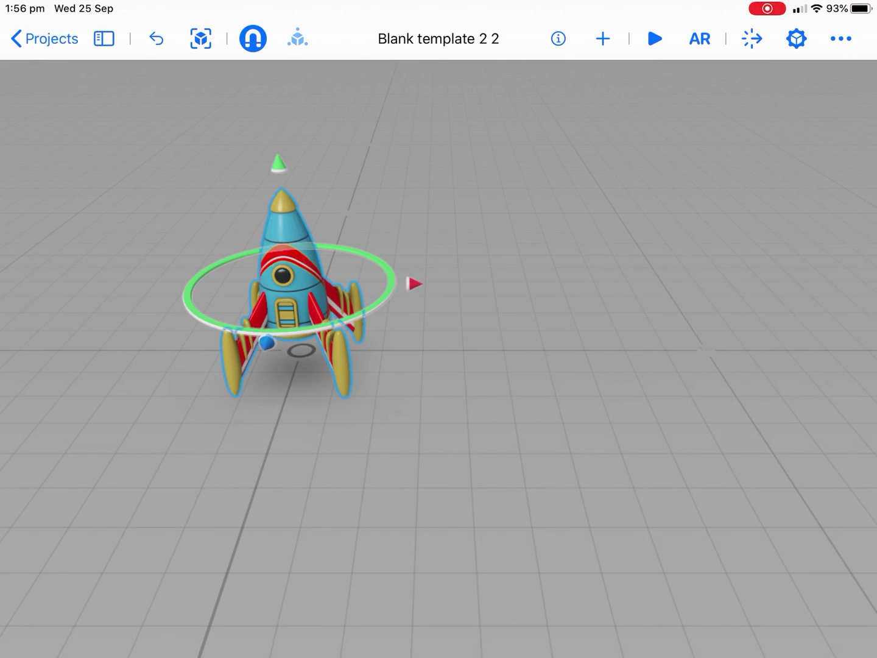
click(751, 39)
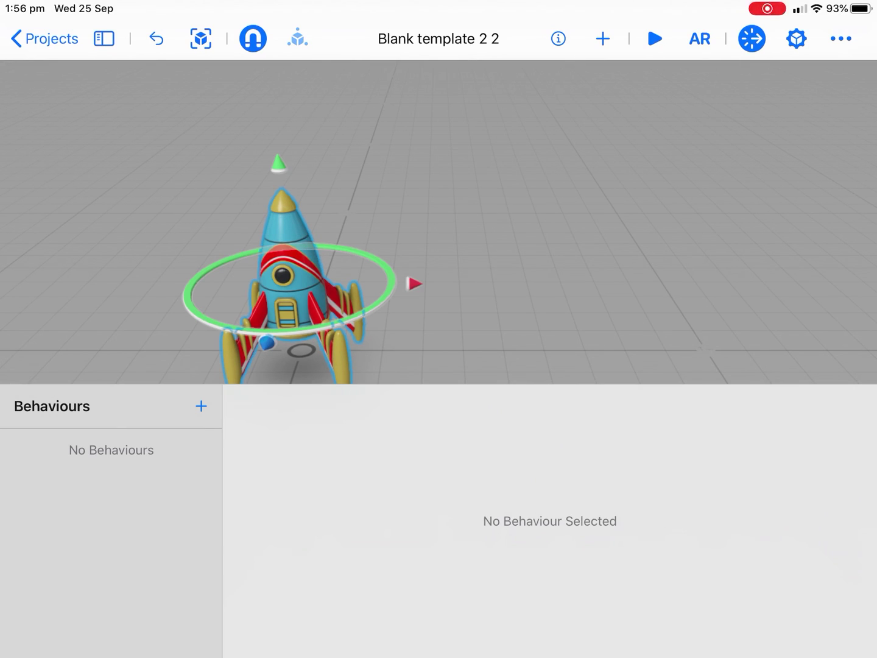
click(201, 406)
scroll(348, 425, down, 3)
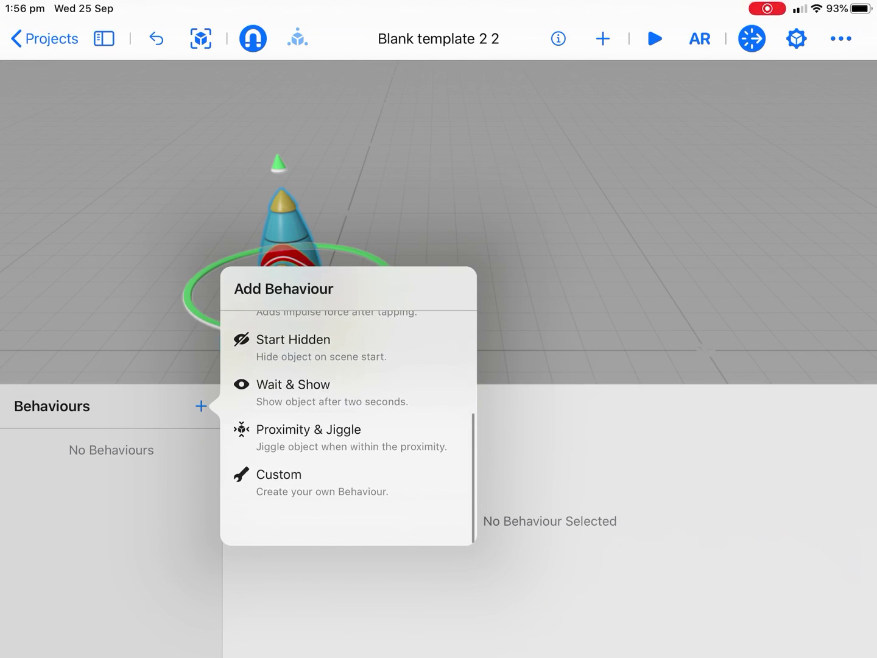
click(280, 506)
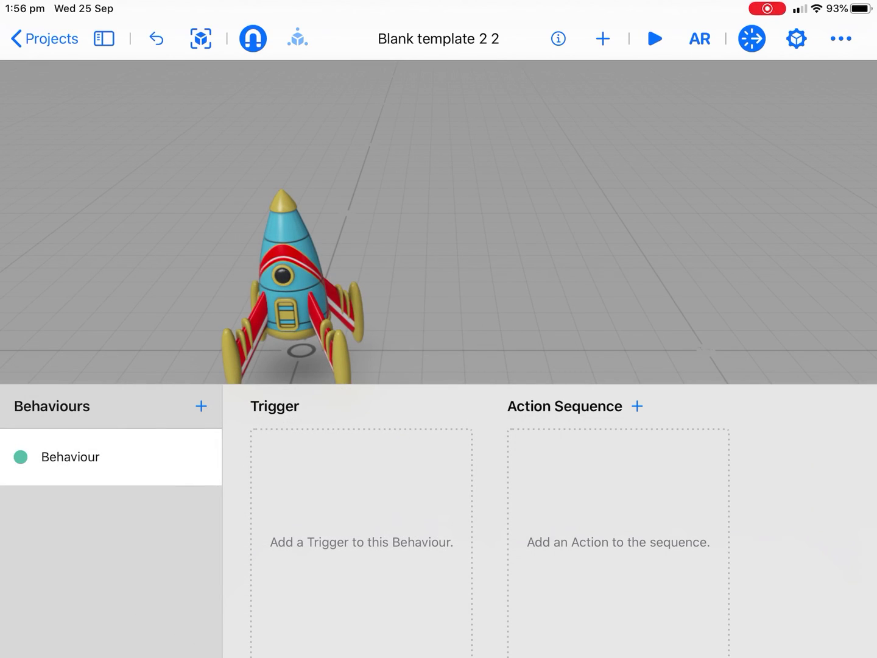
click(361, 541)
click(280, 209)
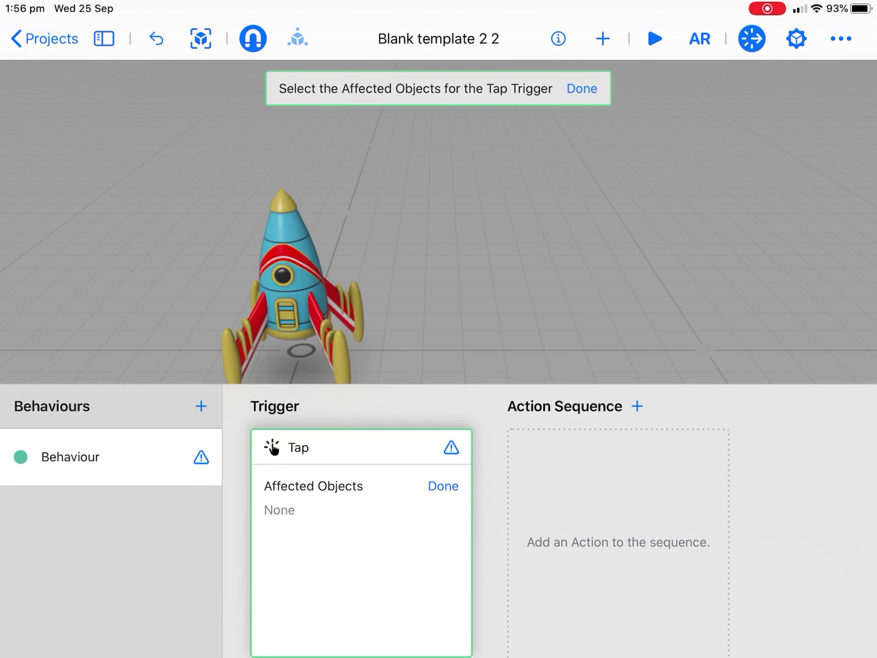
click(284, 288)
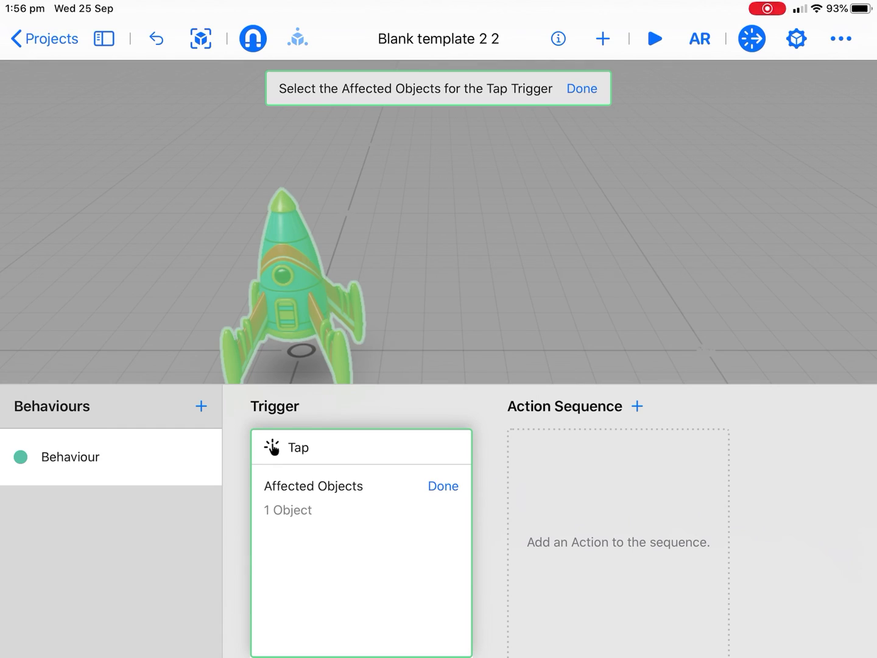
click(582, 89)
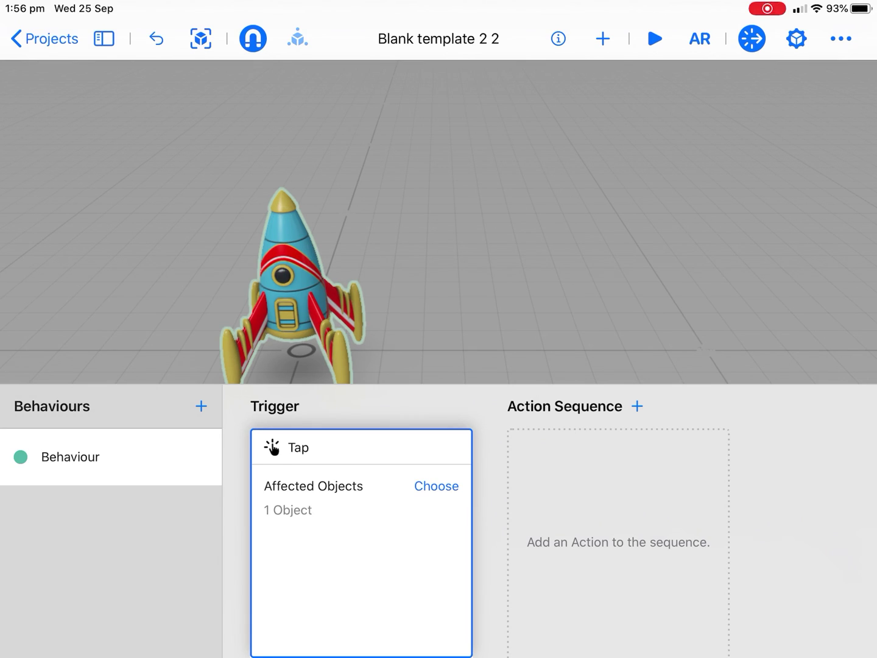
Add an Add Force action at 10.65 km/h velocity and preview the push
click(618, 541)
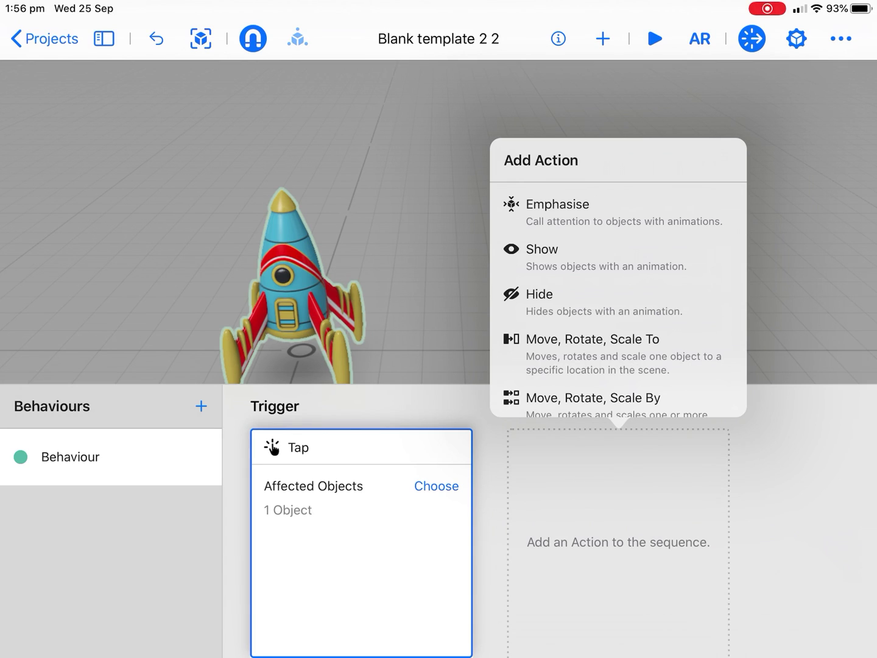
scroll(618, 294, down, 5)
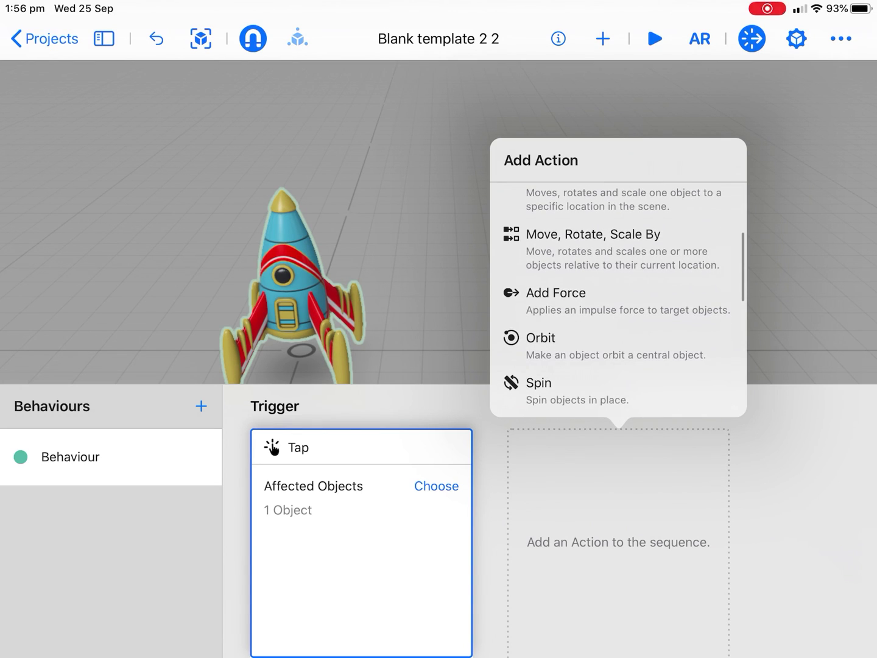
click(556, 293)
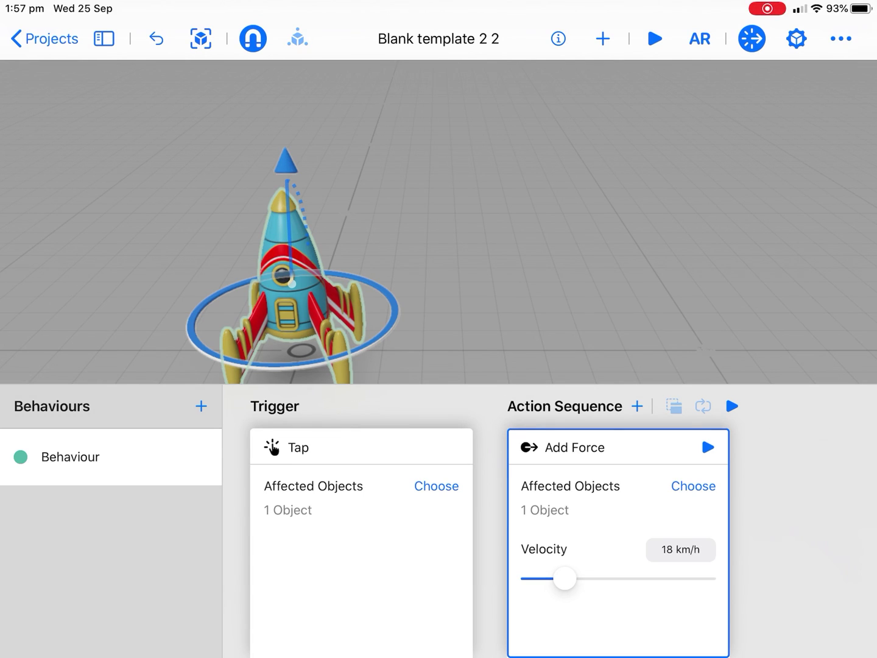
drag(479, 172, 384, 274)
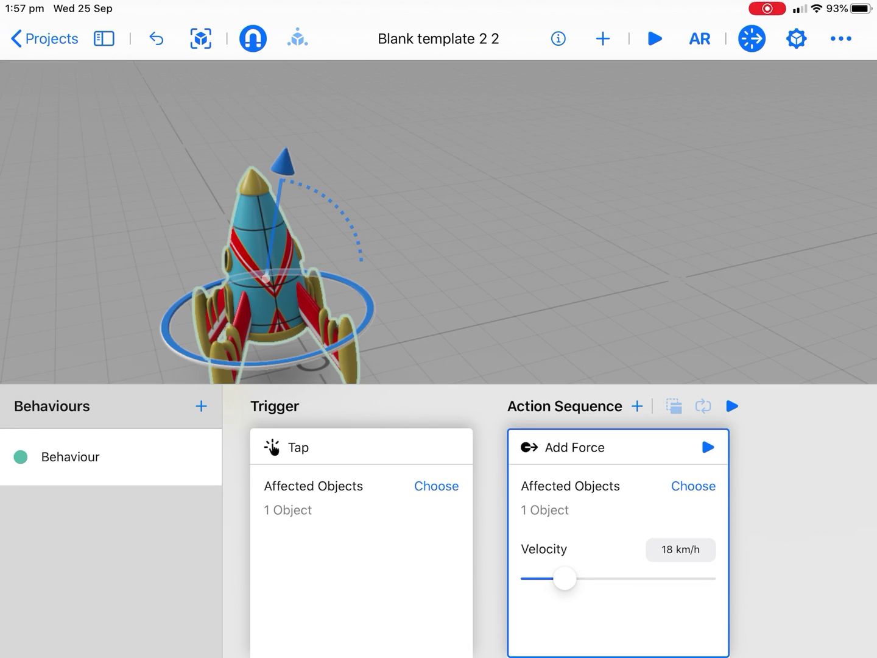
drag(274, 240, 438, 240)
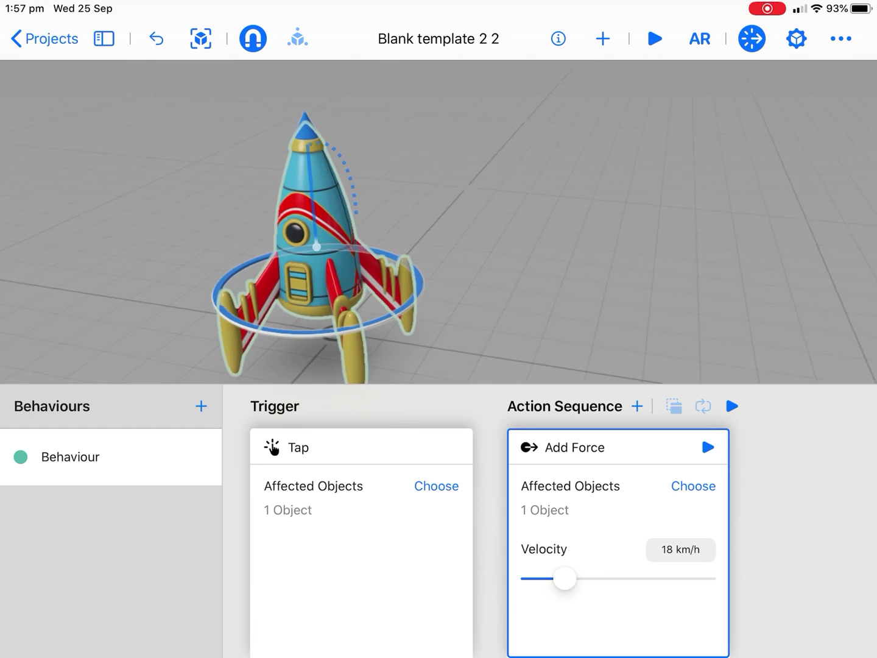
scroll(456, 205, up, 3)
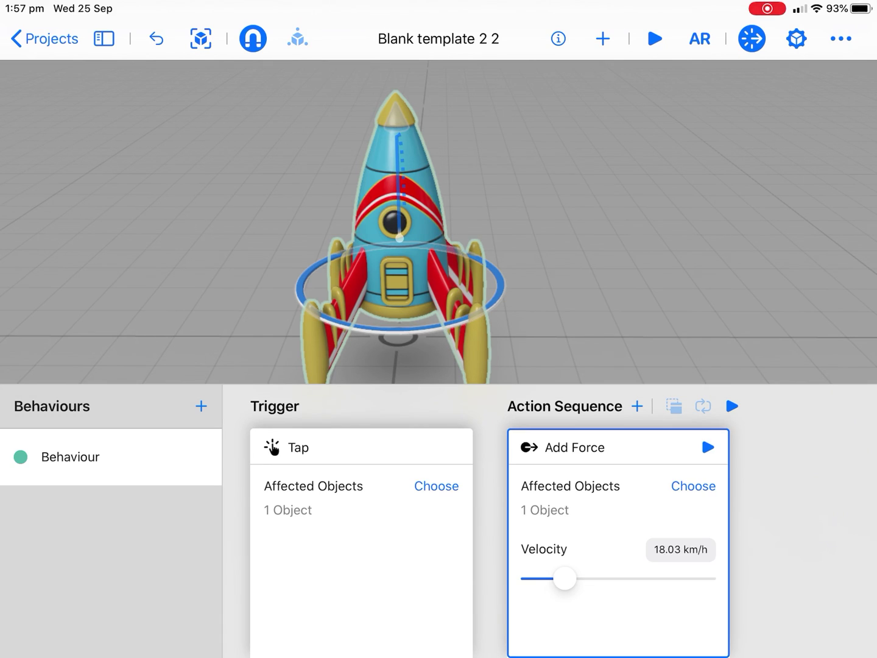
drag(564, 578, 557, 579)
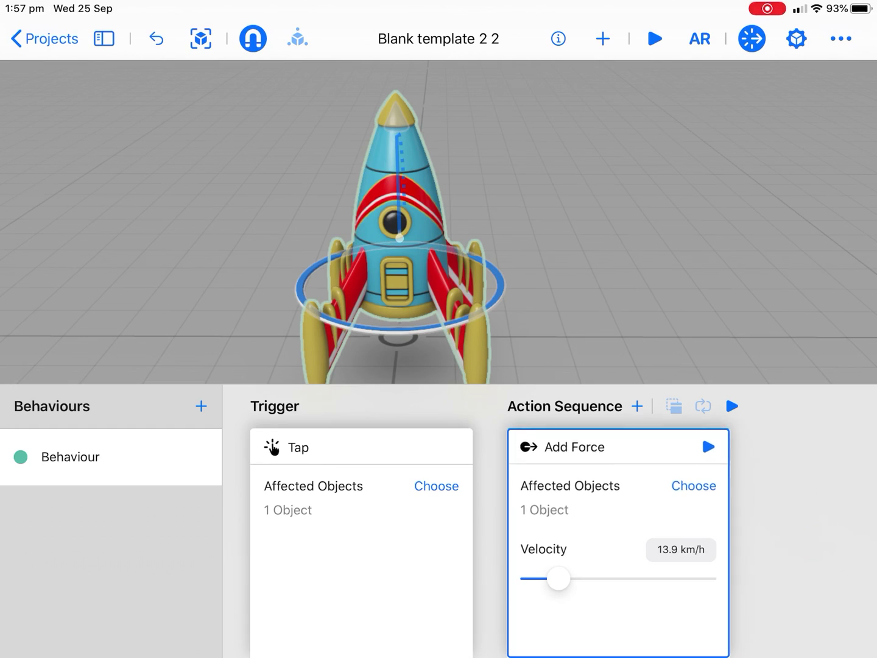
drag(559, 578, 553, 578)
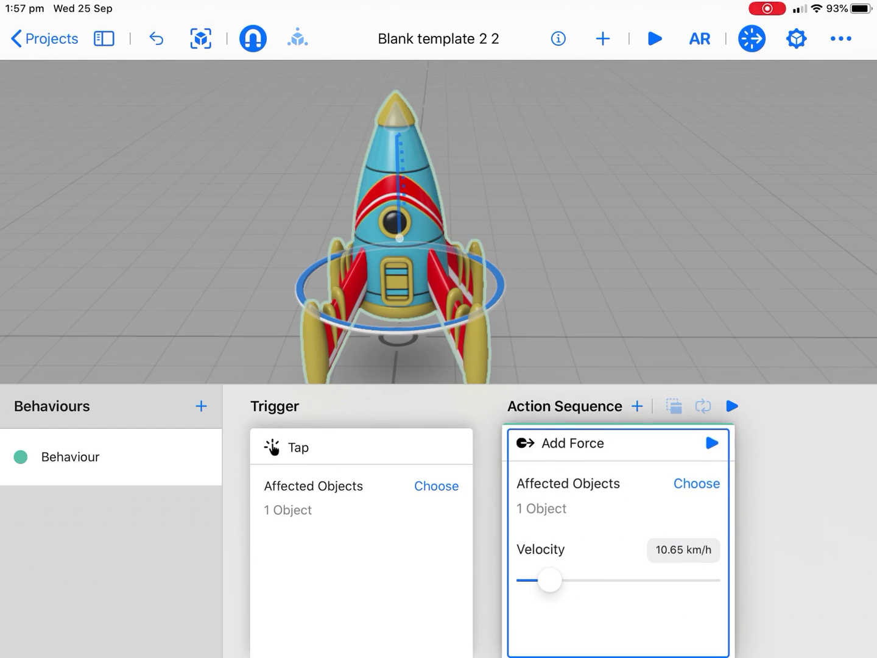
click(707, 447)
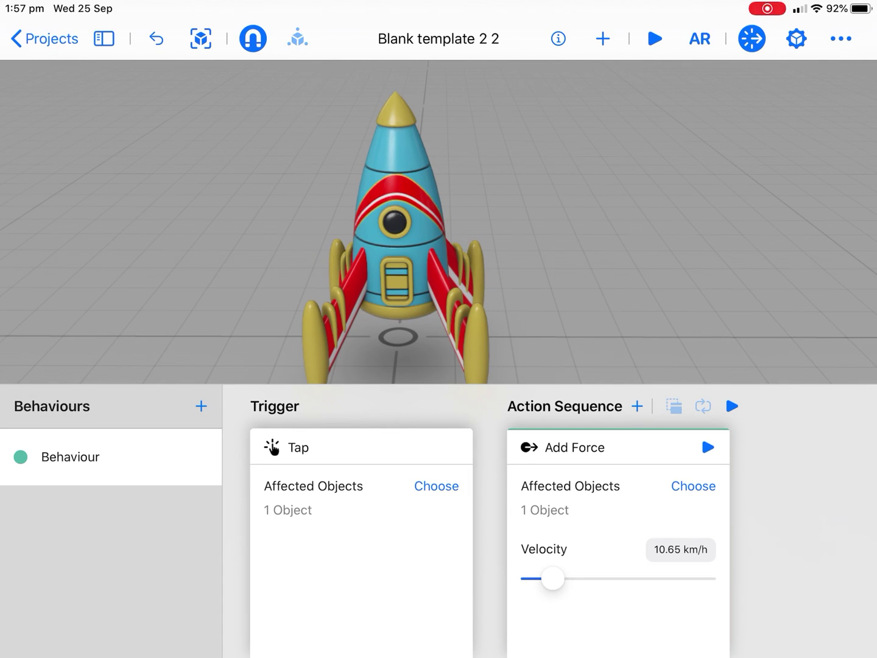
click(654, 38)
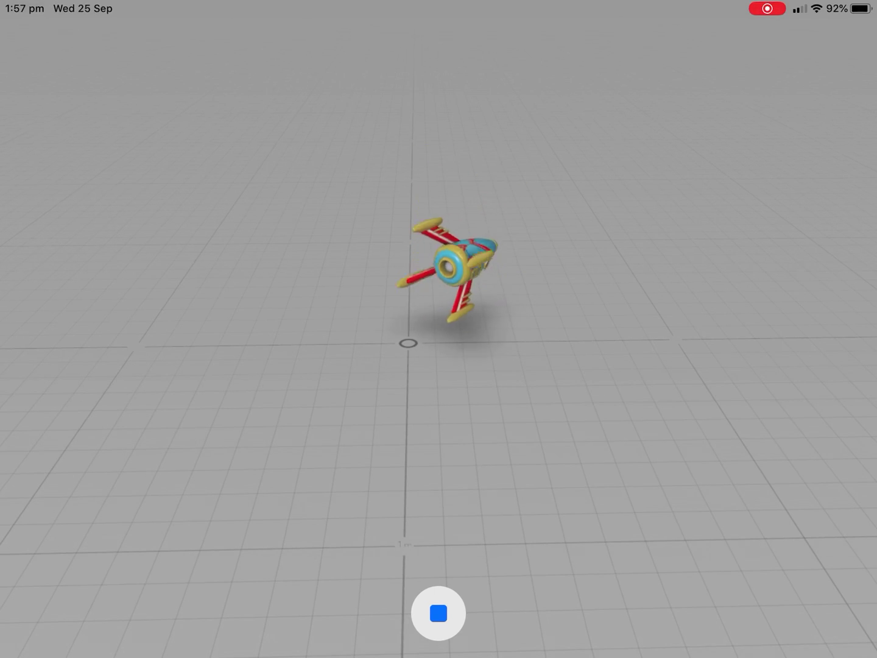
click(439, 613)
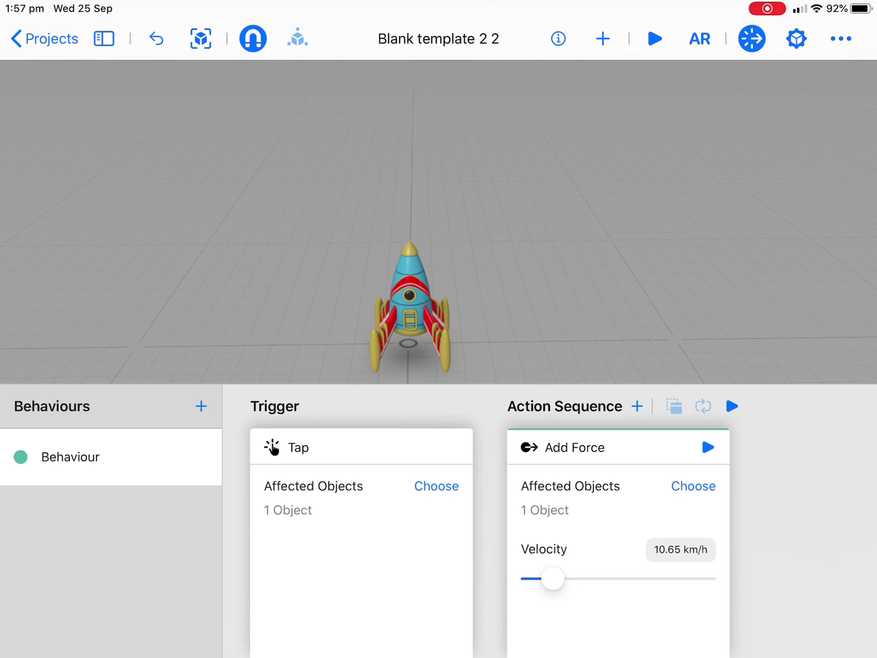
click(654, 39)
click(408, 301)
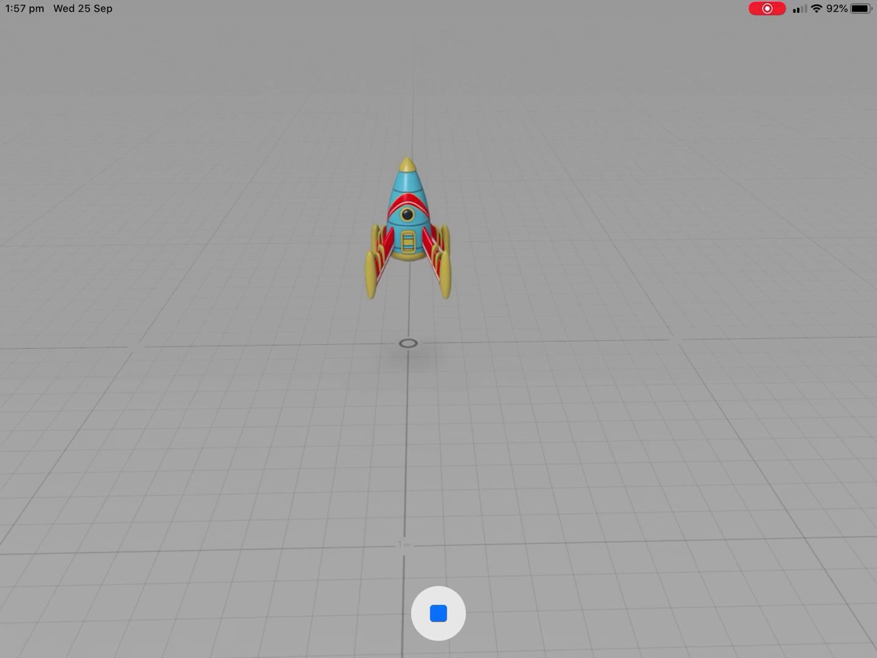
click(438, 614)
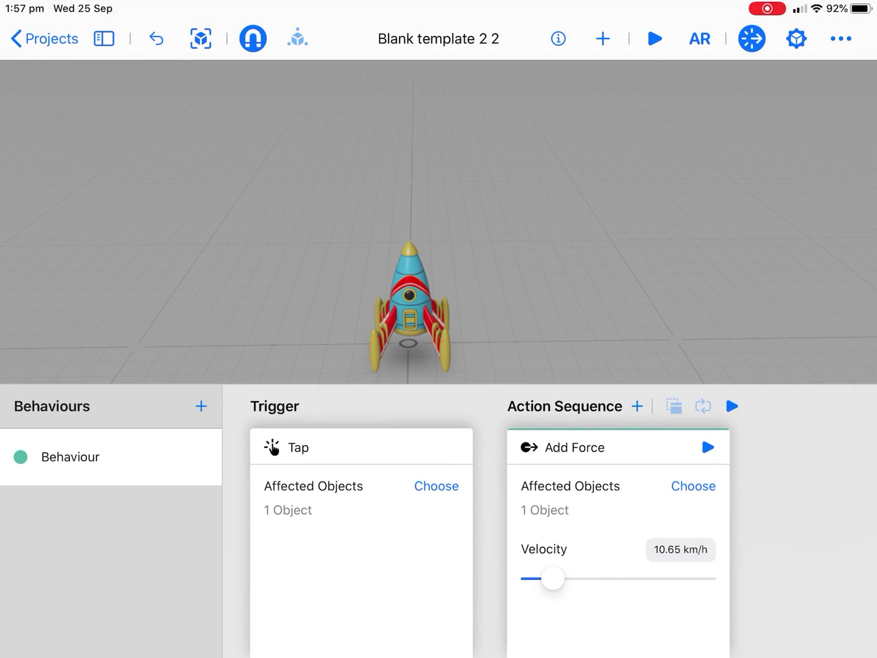
Change the rocket's physics material to Concrete
click(787, 218)
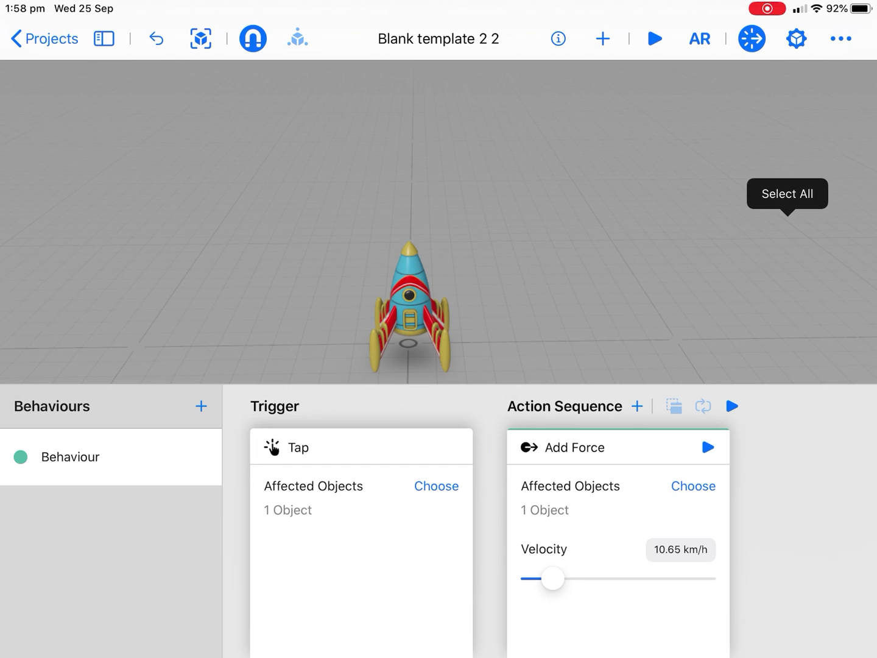
click(787, 194)
click(796, 39)
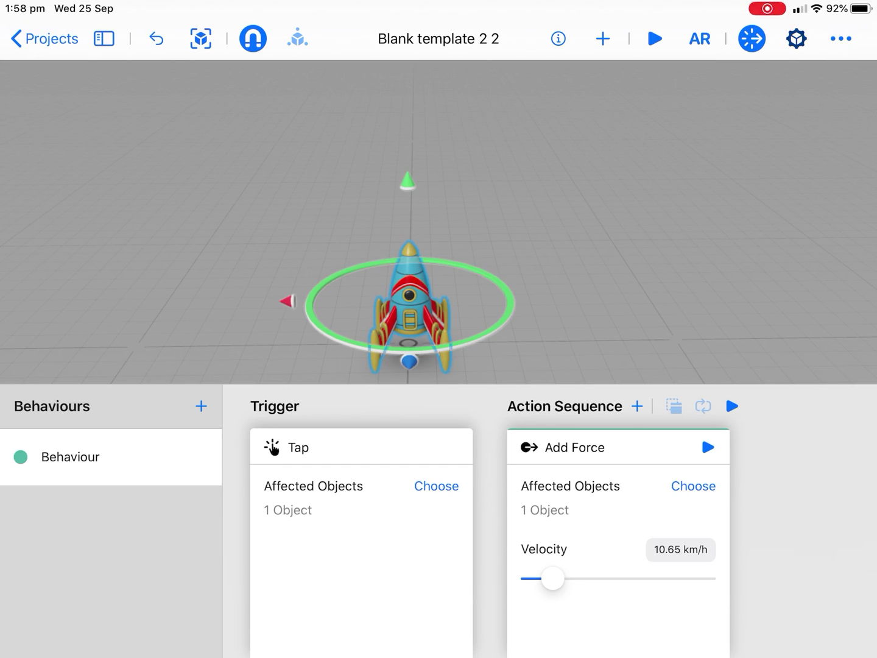
scroll(739, 343, down, 5)
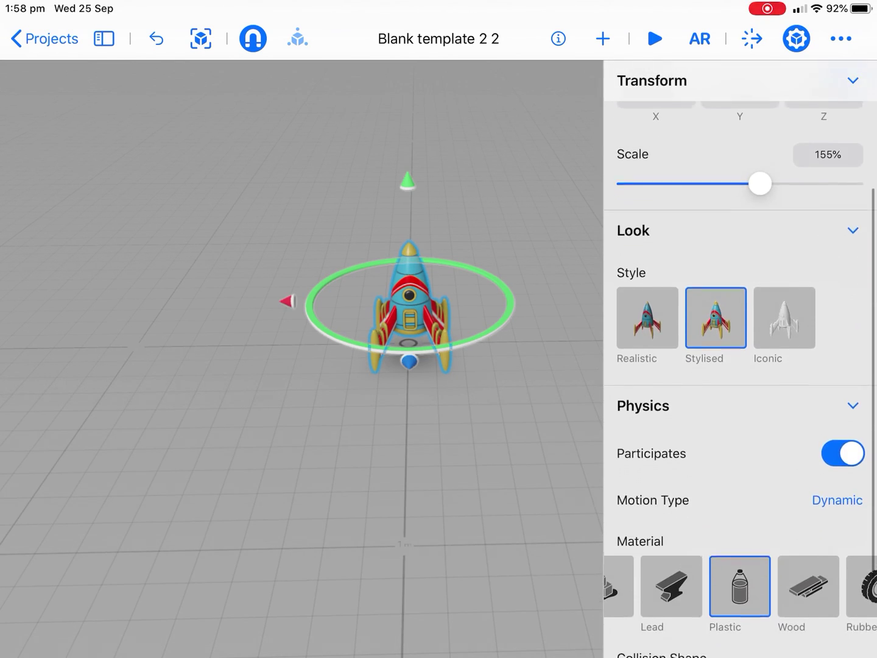
scroll(740, 521, left, 3)
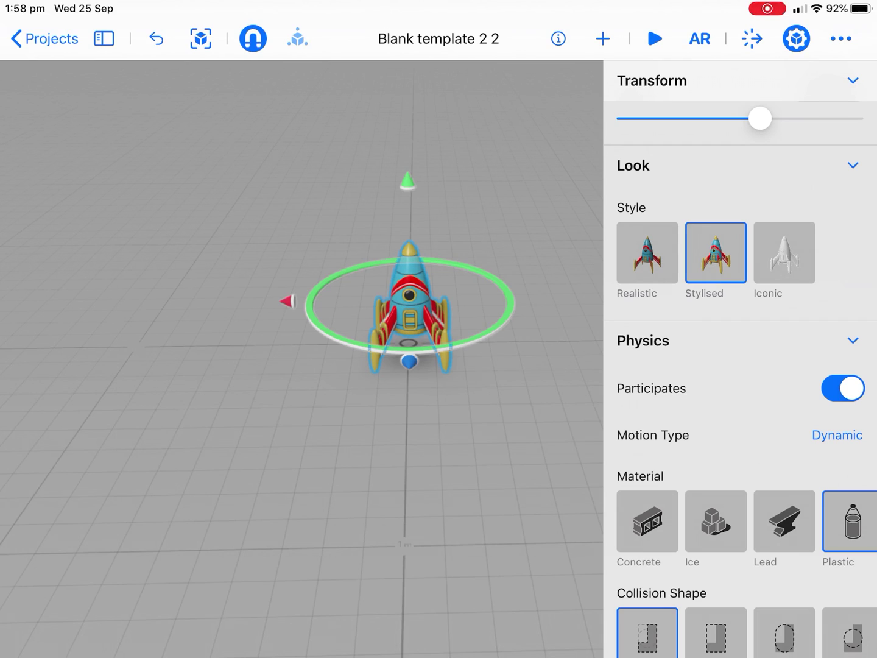
click(646, 520)
Set the scene ground material to Lead and play the scene
key(Escape)
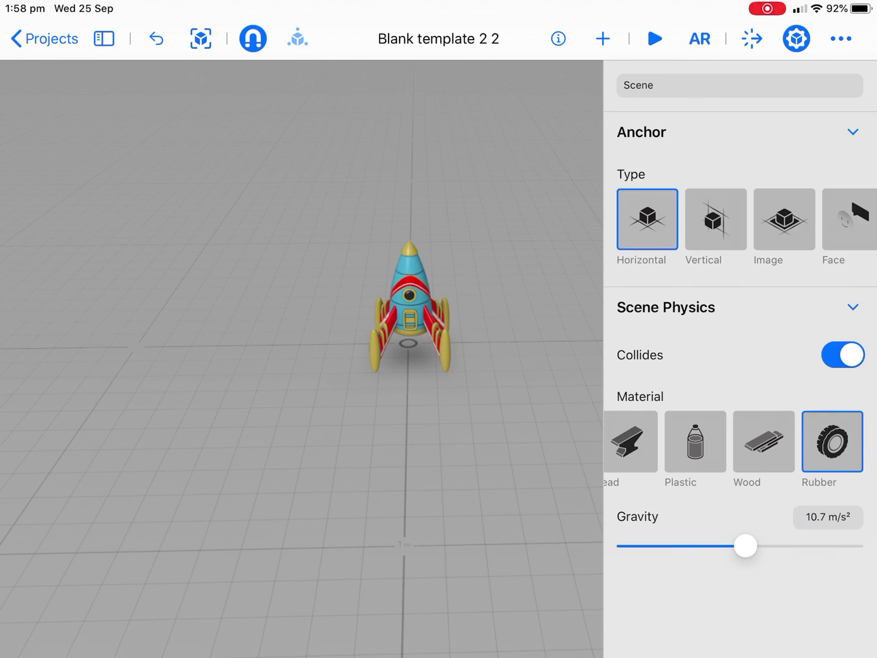
scroll(732, 442, left, 5)
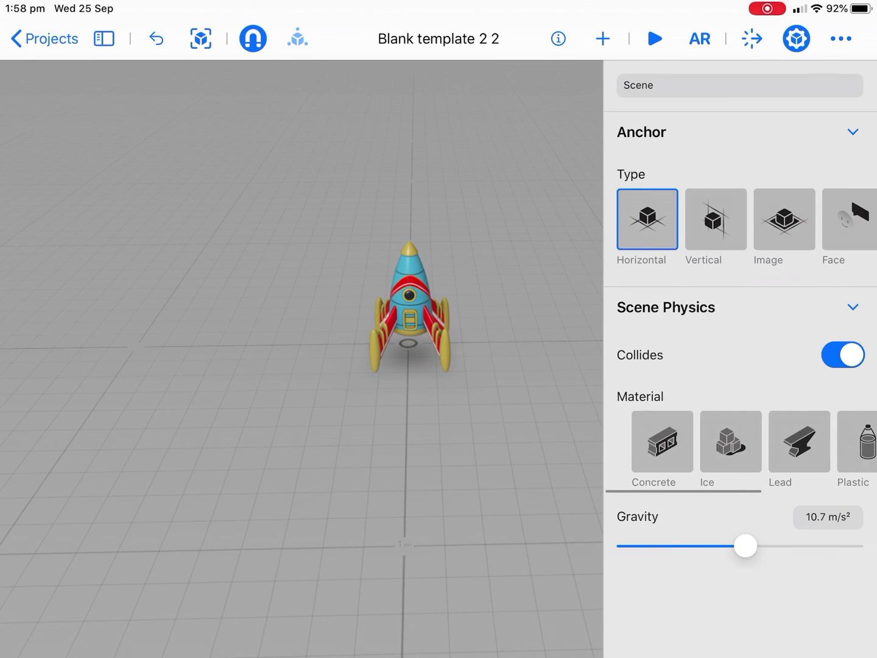
click(784, 441)
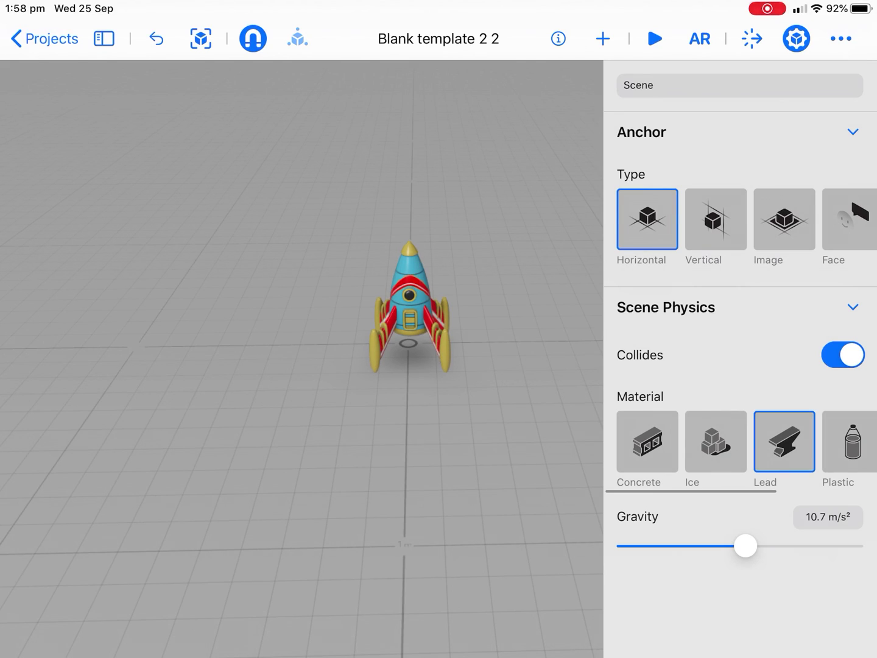
click(654, 39)
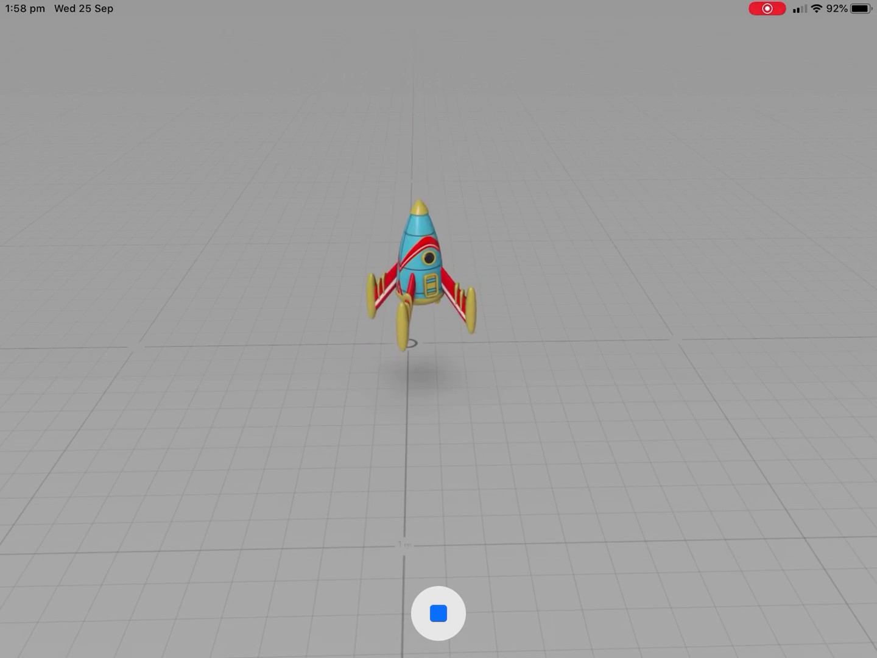
Stop playback and lower scene gravity to 5.79 m/s²
click(438, 613)
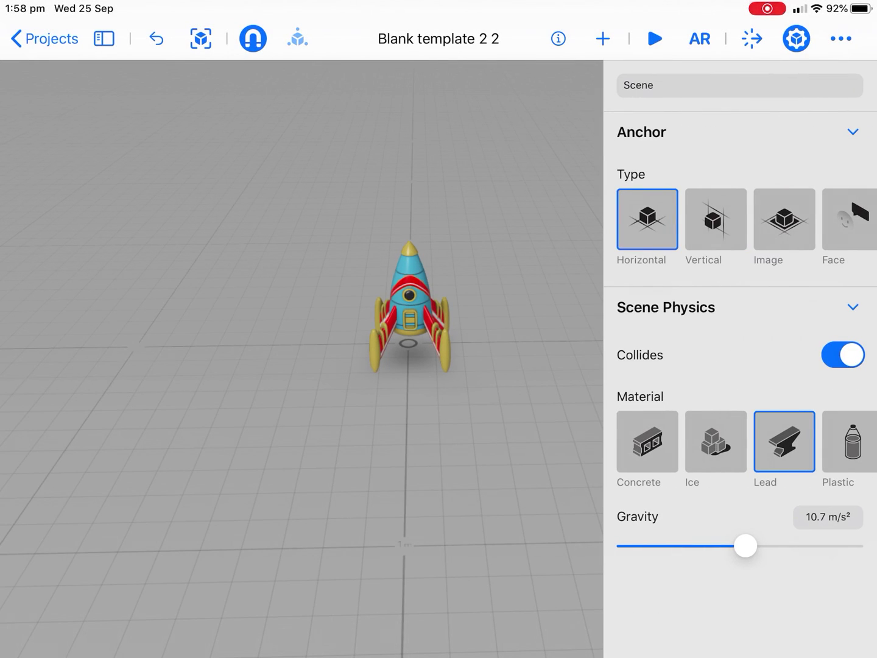
drag(746, 545, 701, 546)
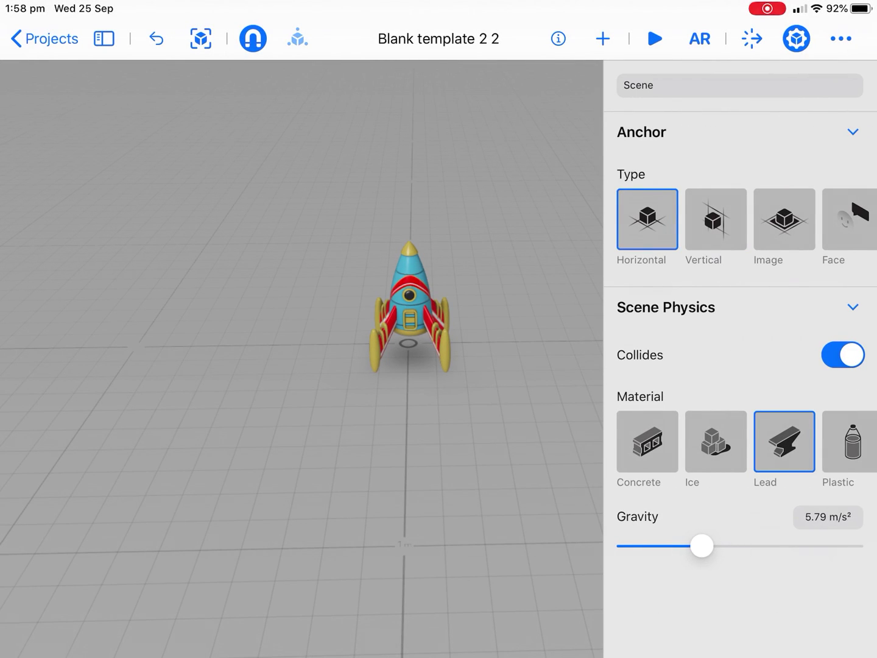
click(408, 309)
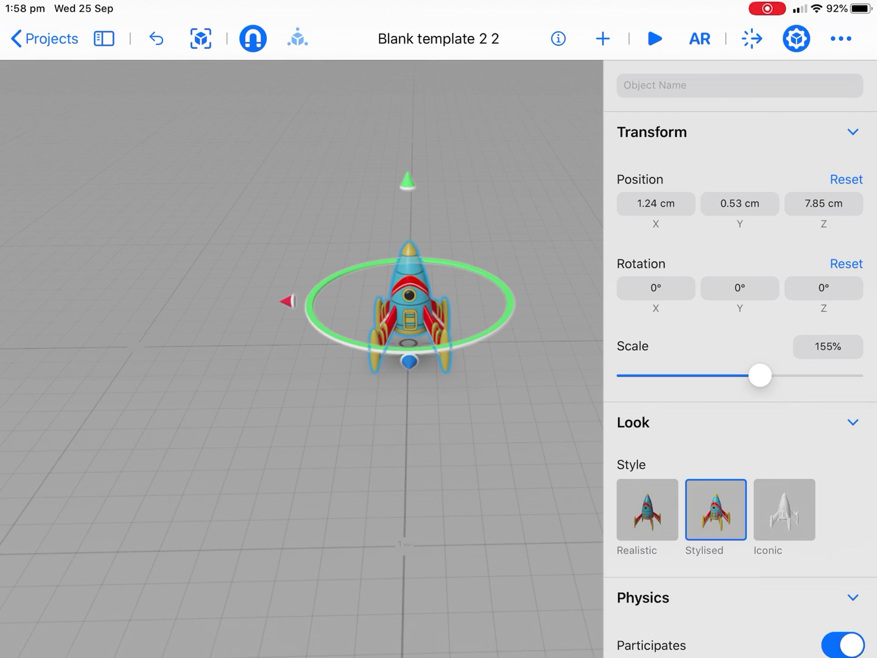
click(205, 445)
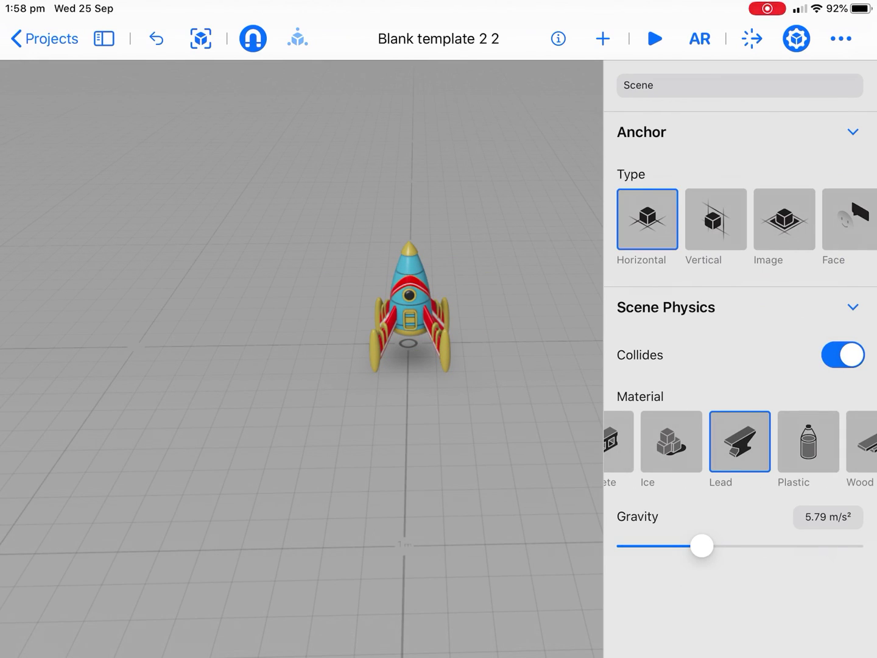
Raise the rocket's Add Force velocity to 53.84 km/h and play the scene
click(408, 308)
click(752, 38)
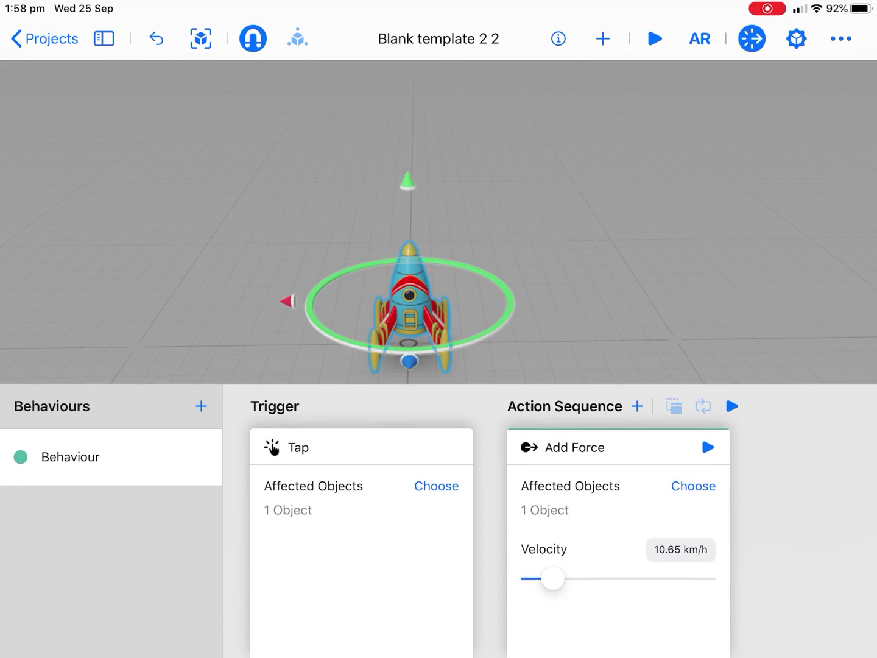
drag(552, 578, 604, 577)
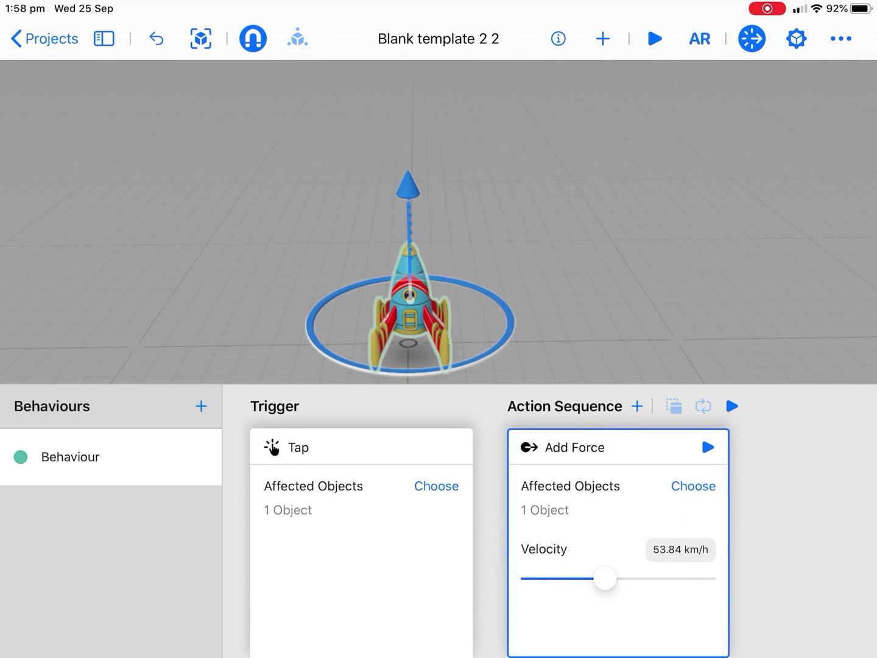
click(655, 39)
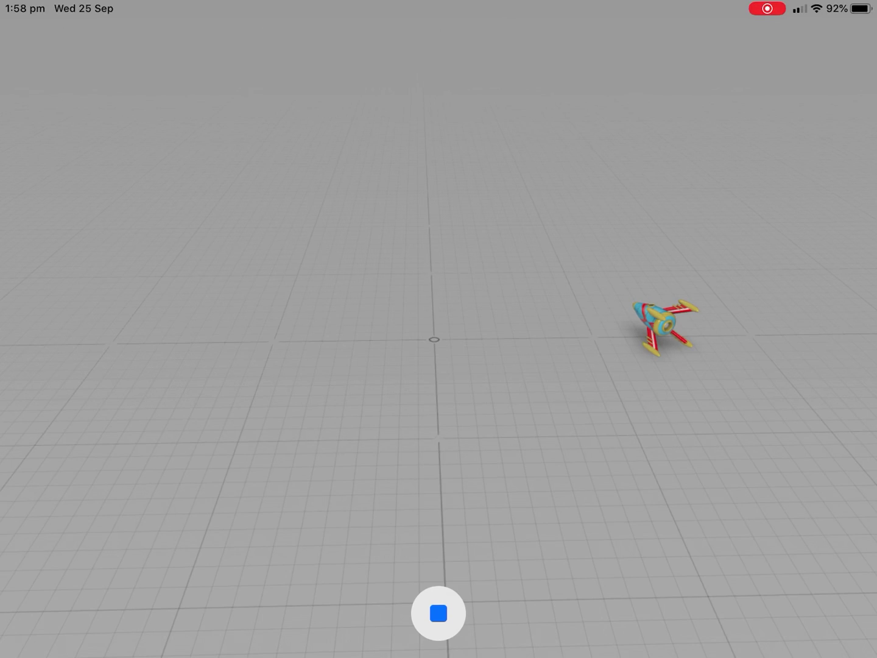
Stop playback, lower Add Force velocity to 16.69 km/h, and briefly visit the home screen
click(438, 613)
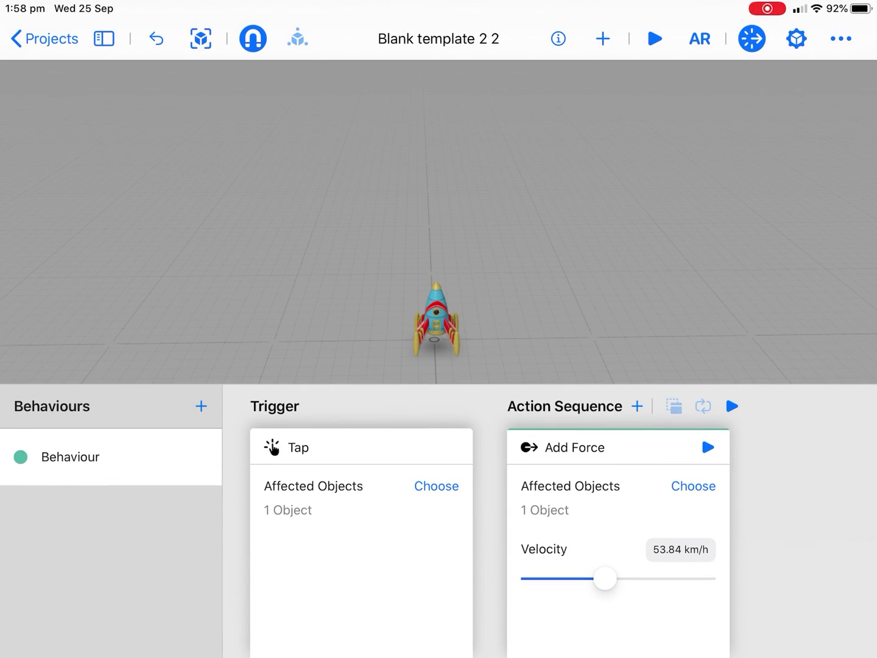
drag(604, 578, 562, 577)
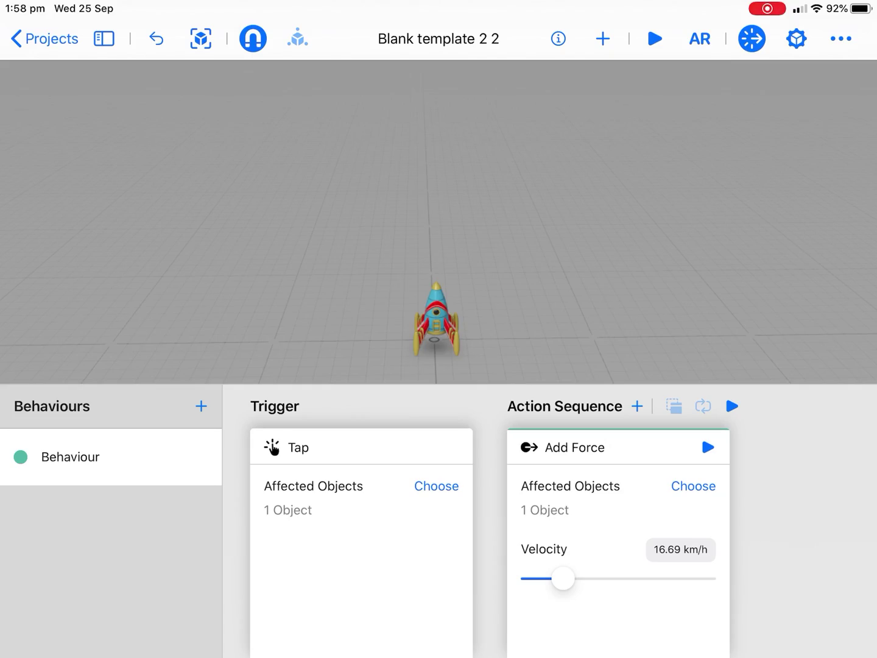
key(super+h)
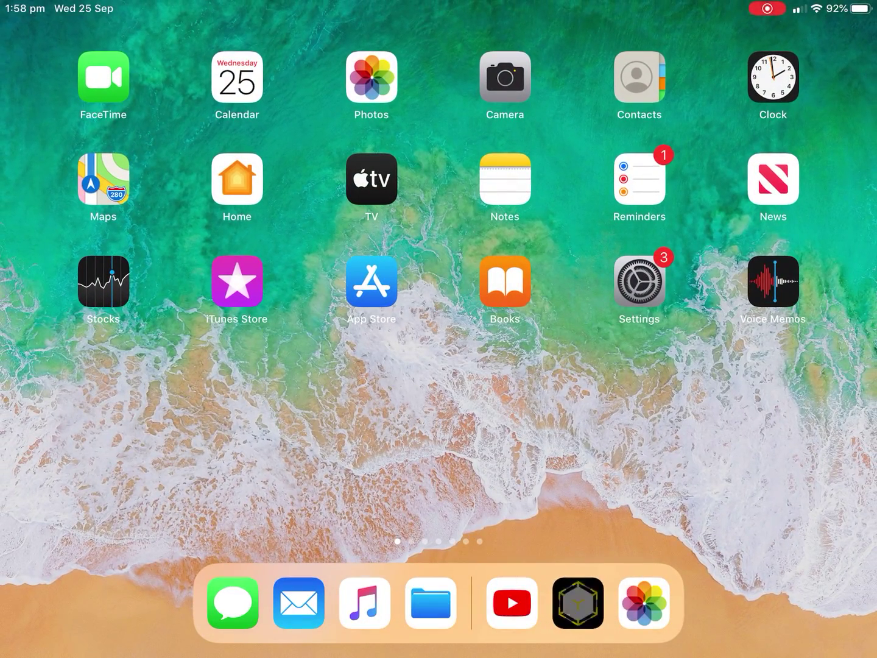
key(super+Tab)
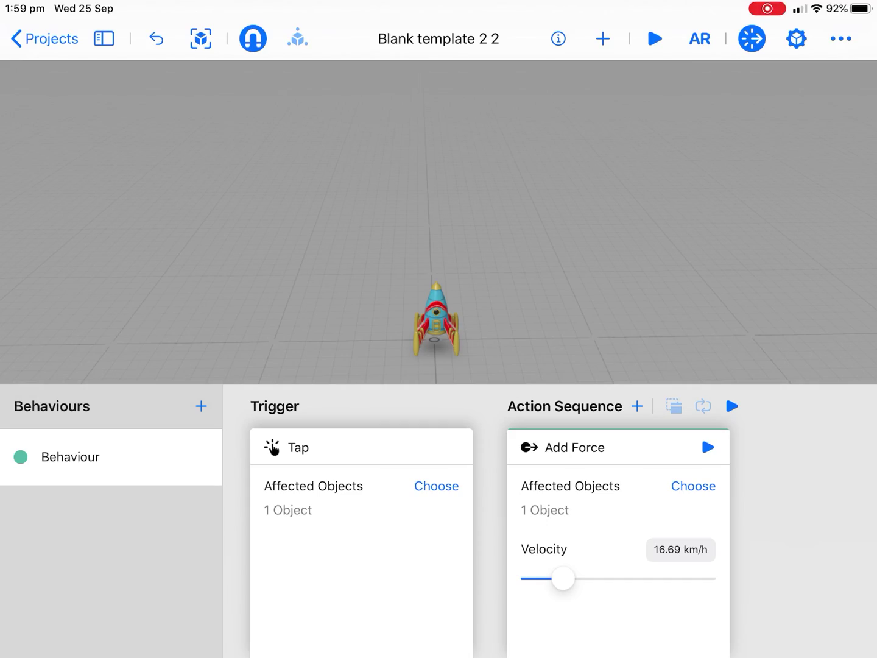
Play the rocket AR video in Photos, then reopen Reality Composer from the dock
key(super+h)
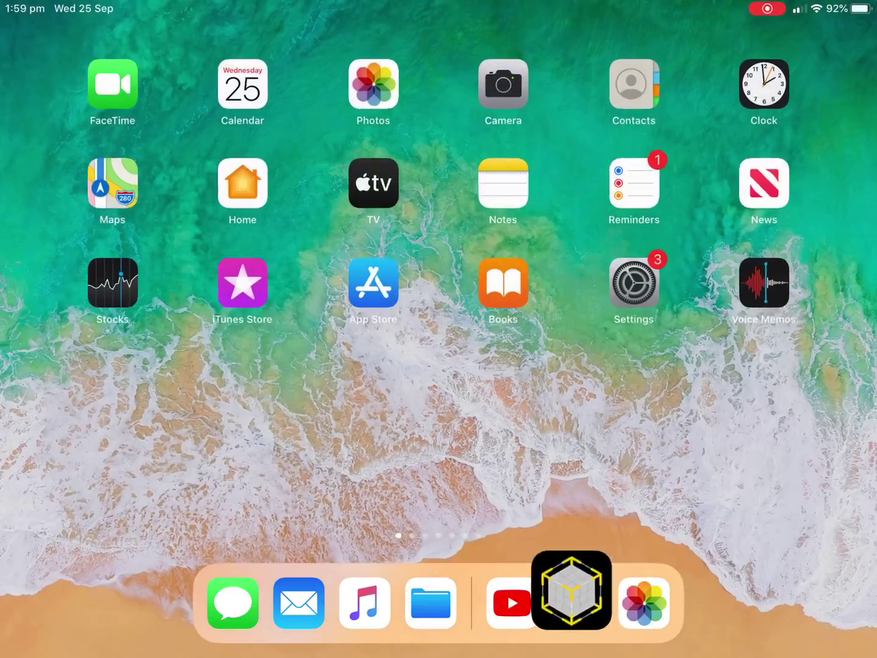
key(super+Tab)
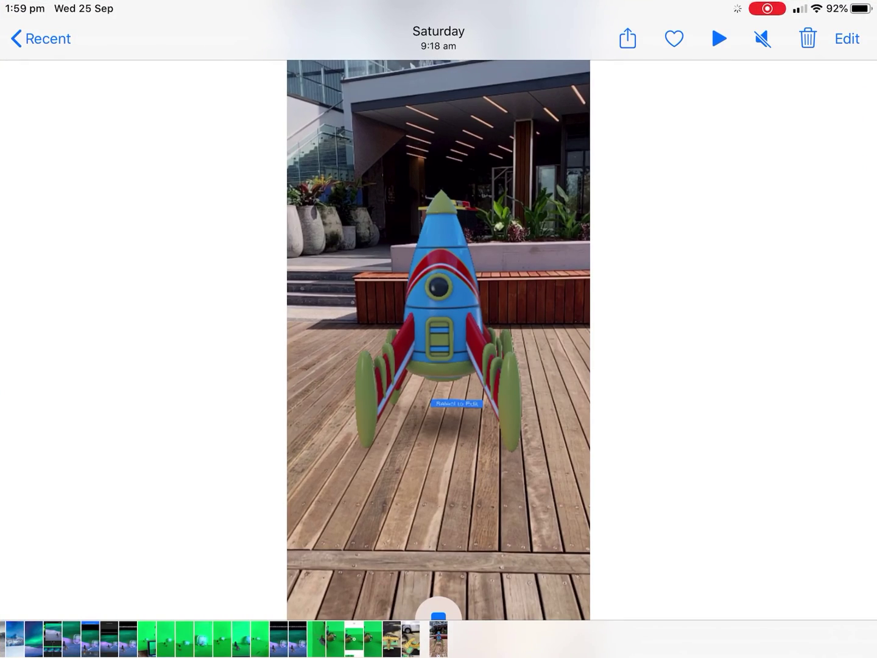
key(space)
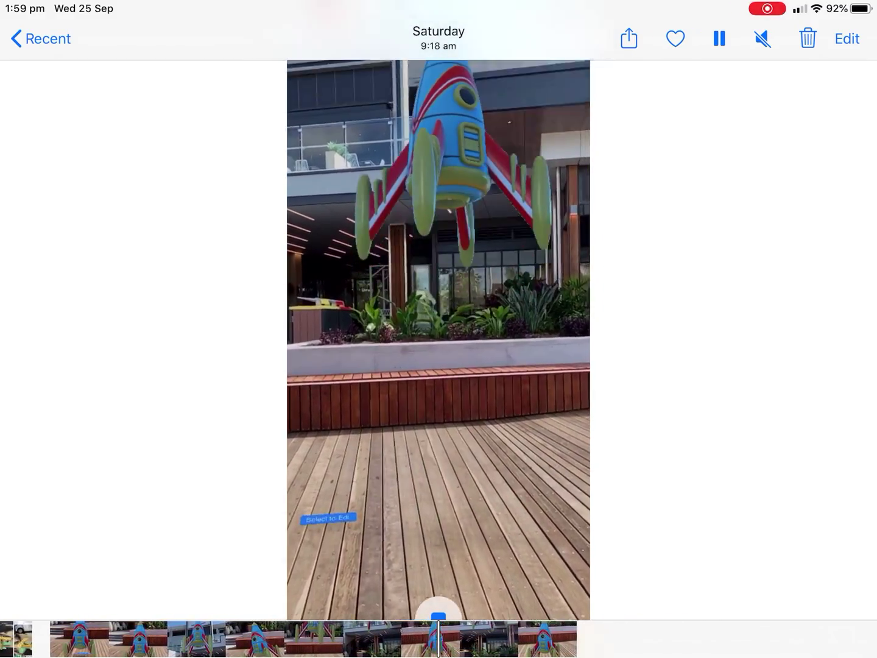
key(super+h)
click(577, 603)
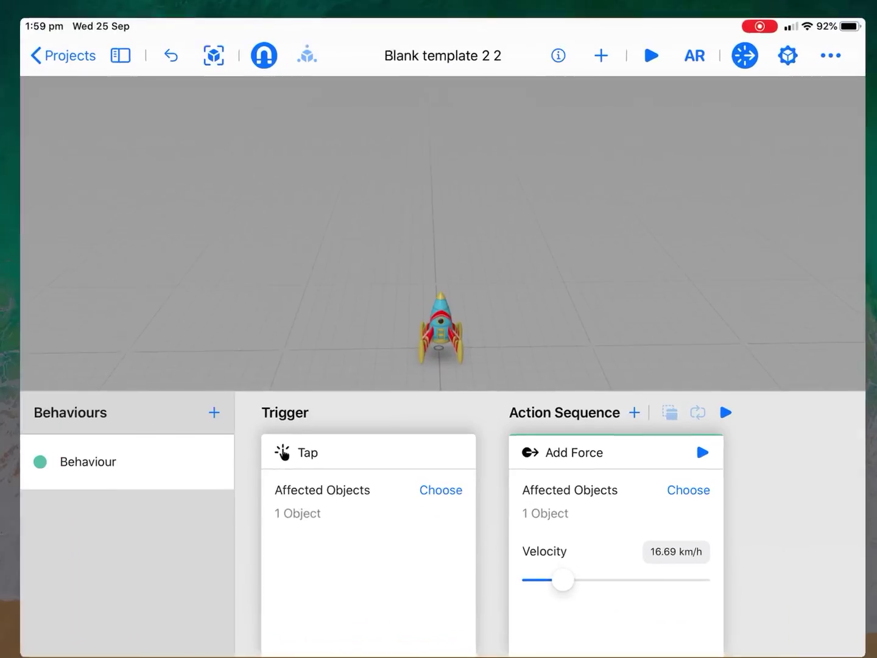